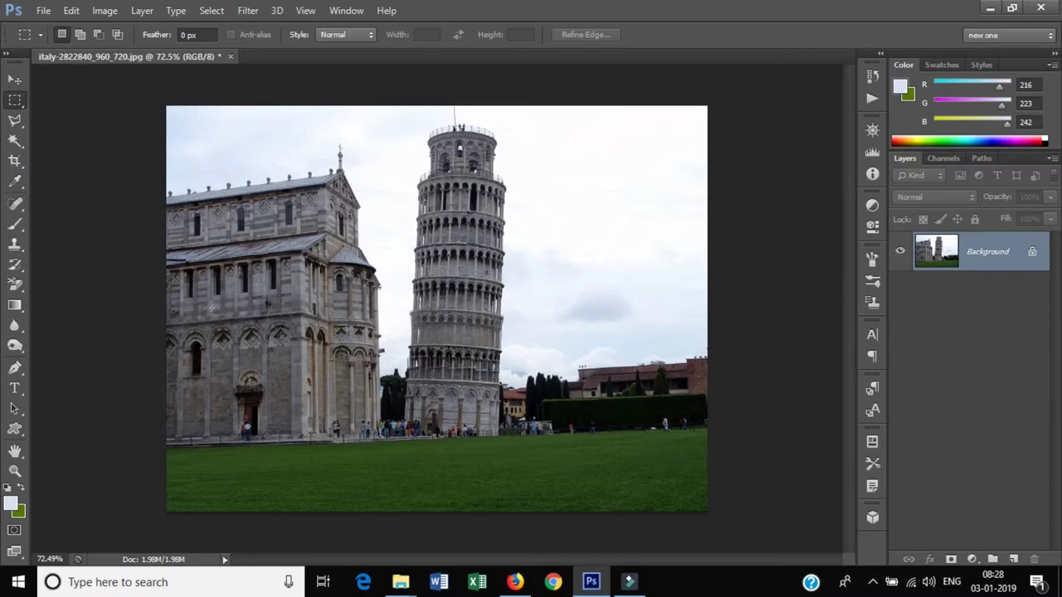
- Try straightening with the Crop tool along the ground line, then undo it
{"action": "left_click", "coordinate": [14, 161]}
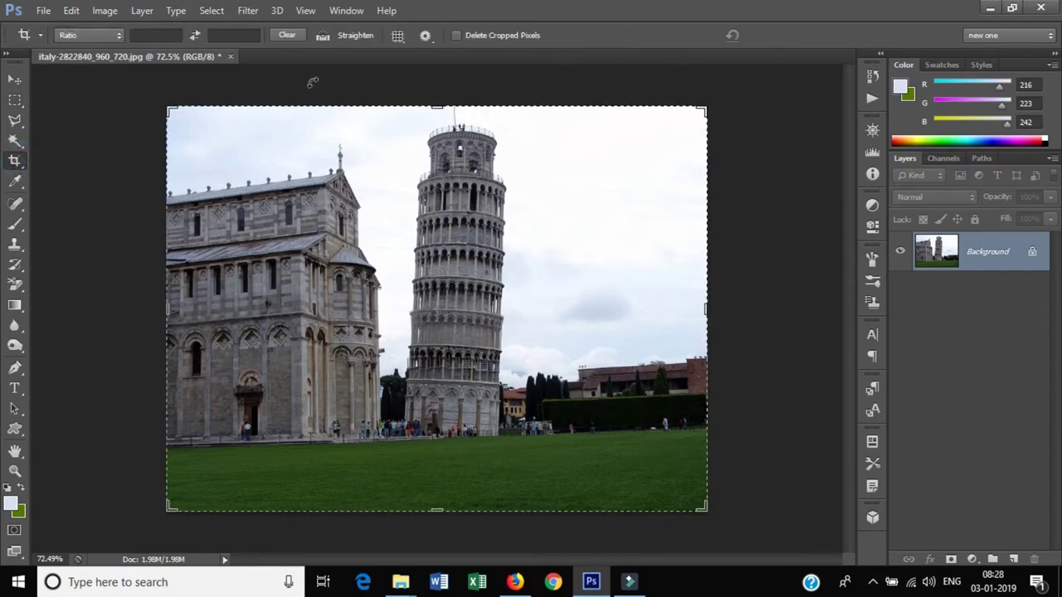
{"action": "left_click", "coordinate": [322, 36]}
{"action": "mouse_move", "coordinate": [97, 457]}
{"action": "left_mouse_down"}
{"action": "mouse_move", "coordinate": [801, 427]}
{"action": "mouse_move", "coordinate": [792, 423]}
{"action": "left_mouse_up"}
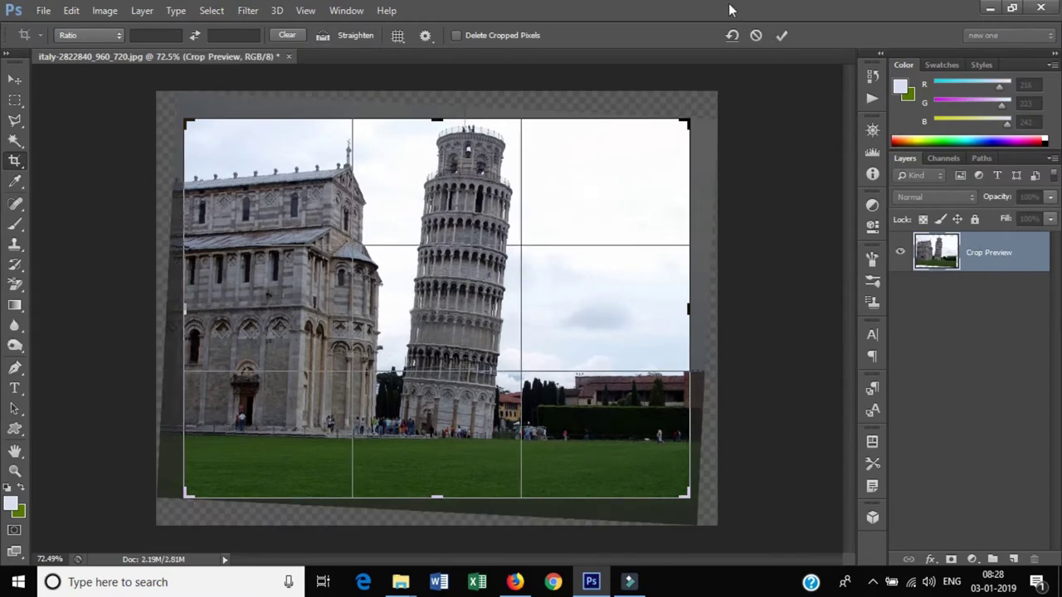
{"action": "left_click", "coordinate": [785, 36]}
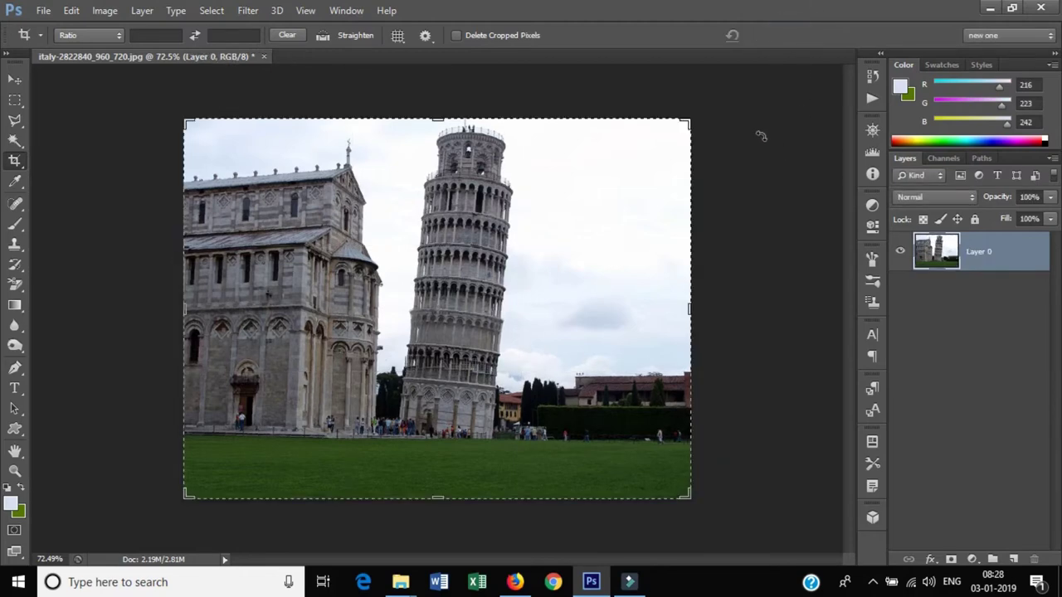
{"action": "key", "text": "shift+i"}
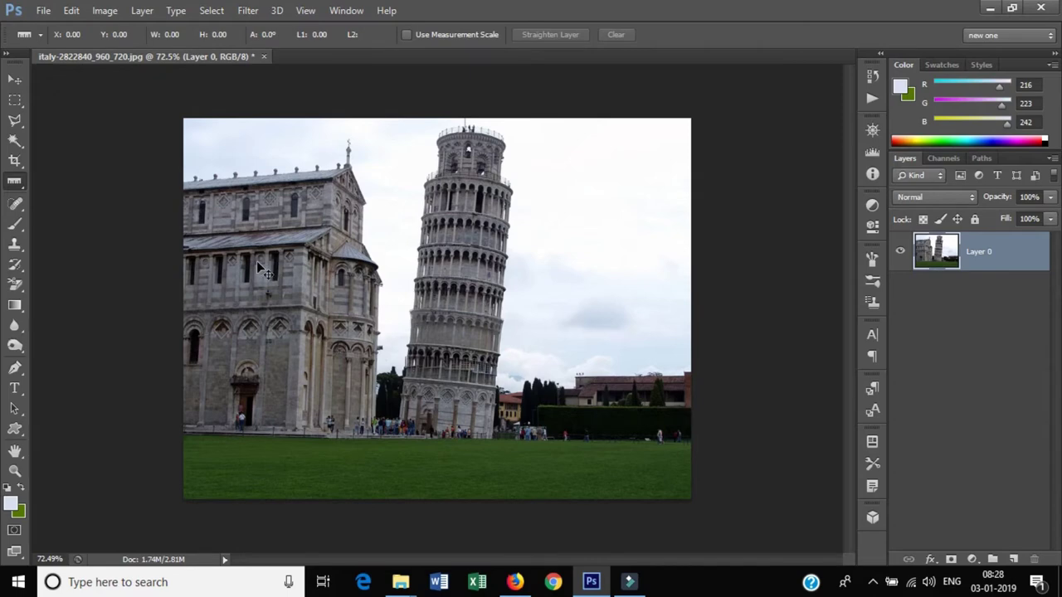
{"action": "key", "text": "ctrl+z"}
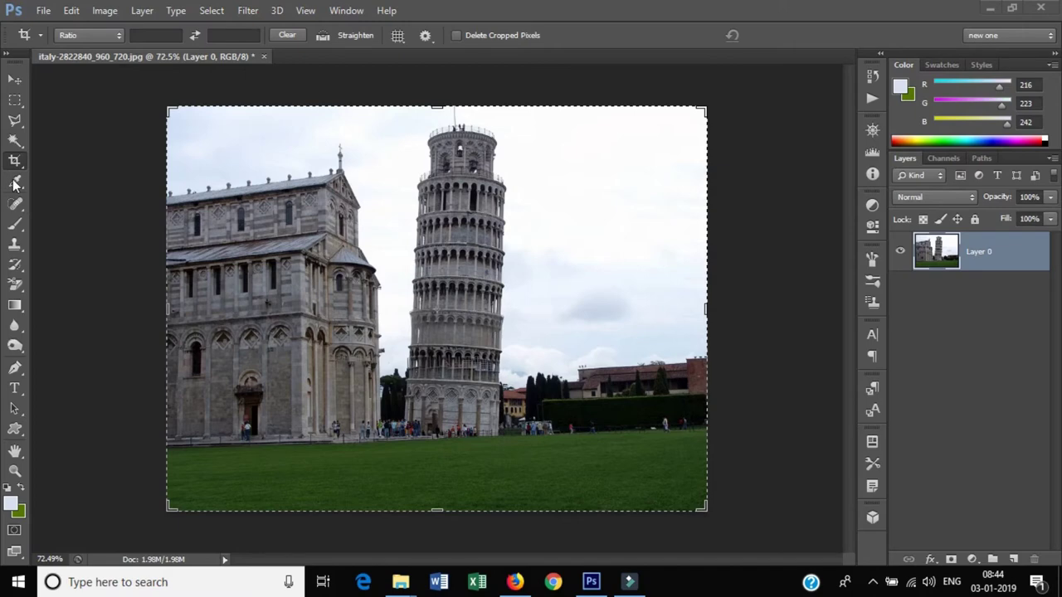
- Measure a 2.2° Ruler Tool line along the lawn's edge and straighten the layer
{"action": "left_click", "coordinate": [13, 183]}
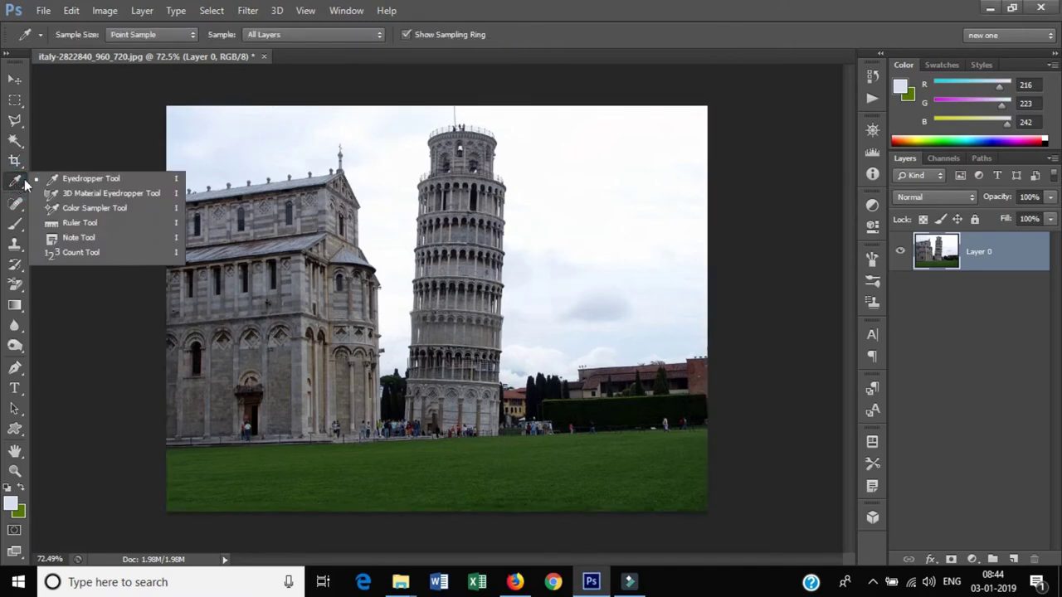
{"action": "left_click", "coordinate": [86, 224]}
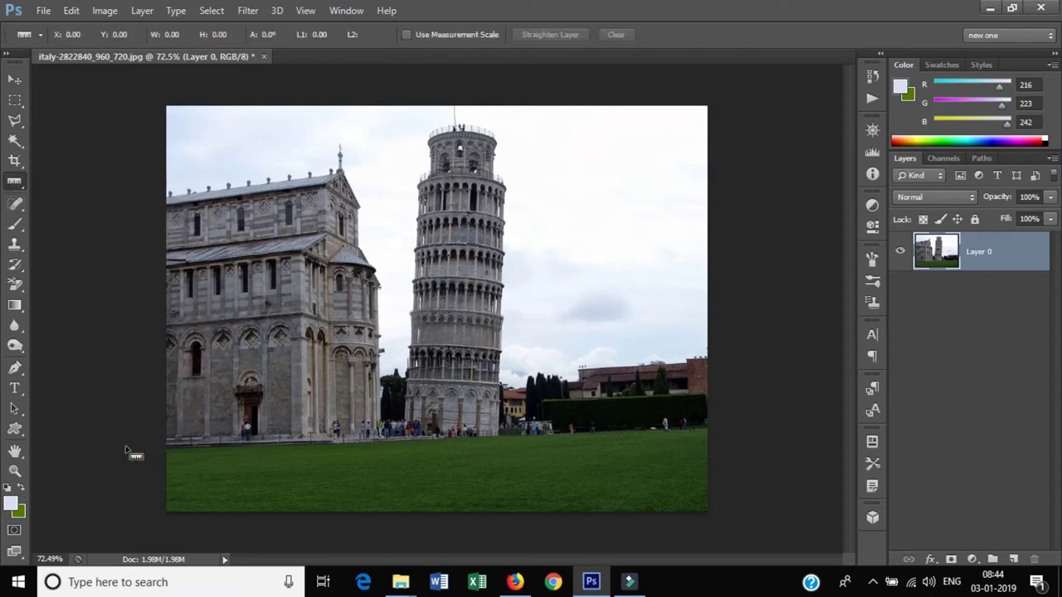
{"action": "left_click_drag", "start_coordinate": [126, 456], "coordinate": [755, 424]}
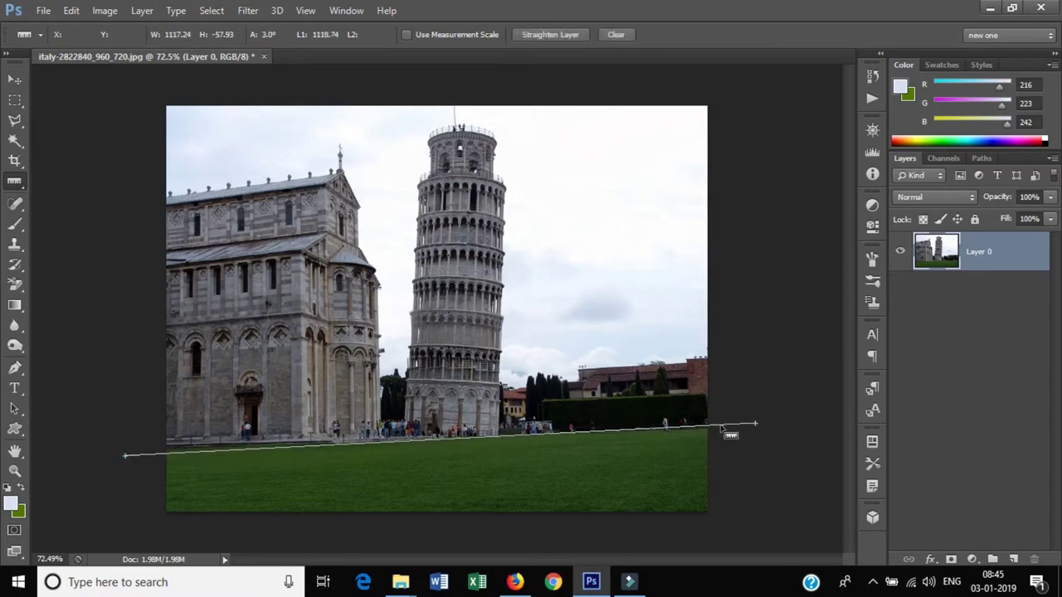
{"action": "left_click_drag", "start_coordinate": [120, 461], "coordinate": [112, 455]}
{"action": "left_click_drag", "start_coordinate": [755, 425], "coordinate": [755, 429]}
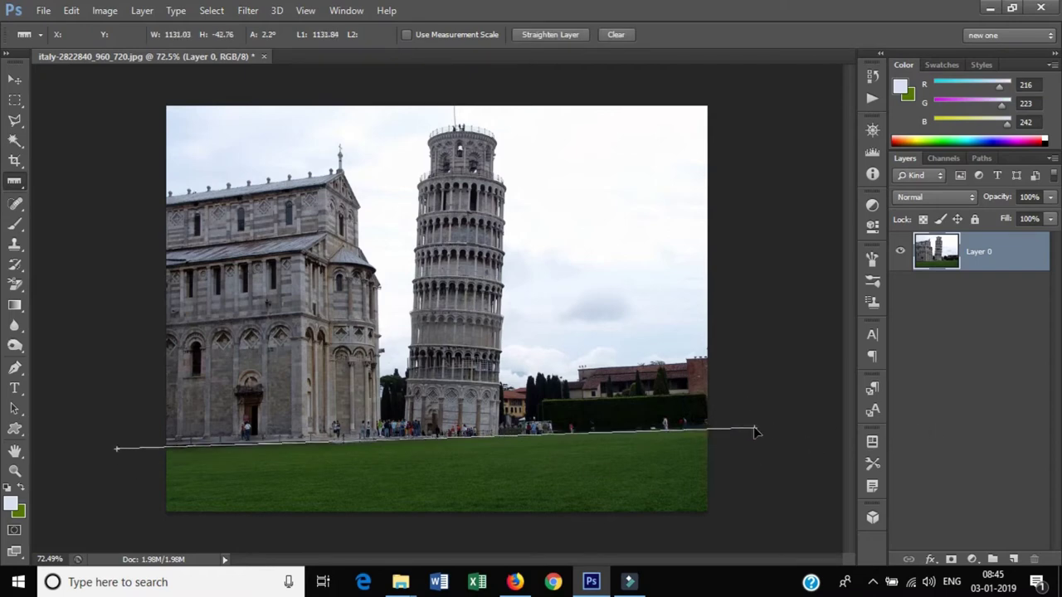
{"action": "left_click_drag", "start_coordinate": [755, 430], "coordinate": [755, 424]}
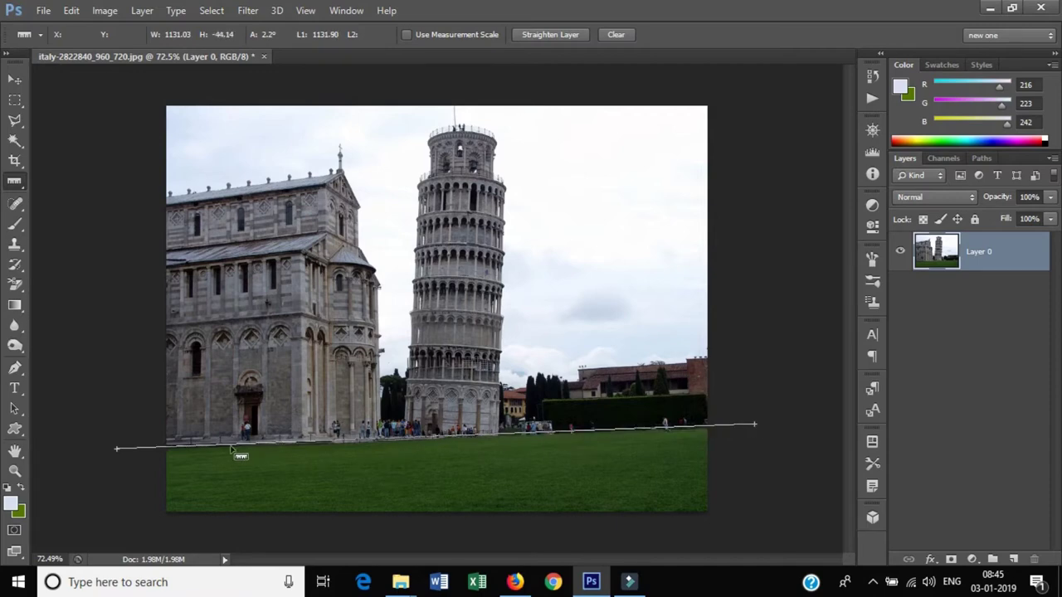
{"action": "left_click_drag", "start_coordinate": [118, 451], "coordinate": [121, 449]}
{"action": "left_click", "coordinate": [547, 34]}
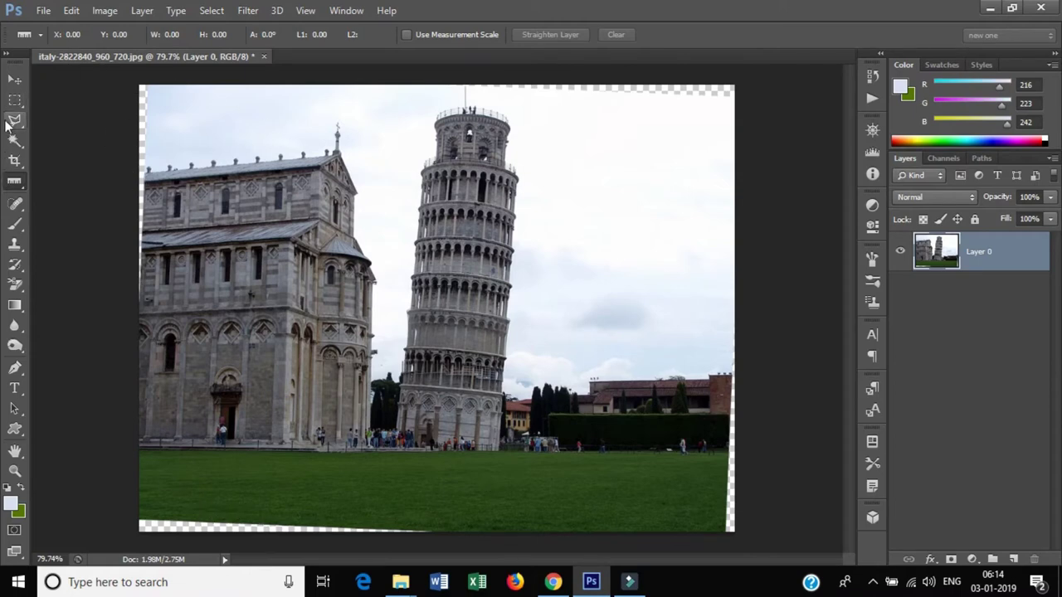
- Pick the Polygonal Lasso Tool and zoom into the photo's bottom-left corner
{"action": "left_click_drag", "start_coordinate": [14, 121], "coordinate": [78, 135]}
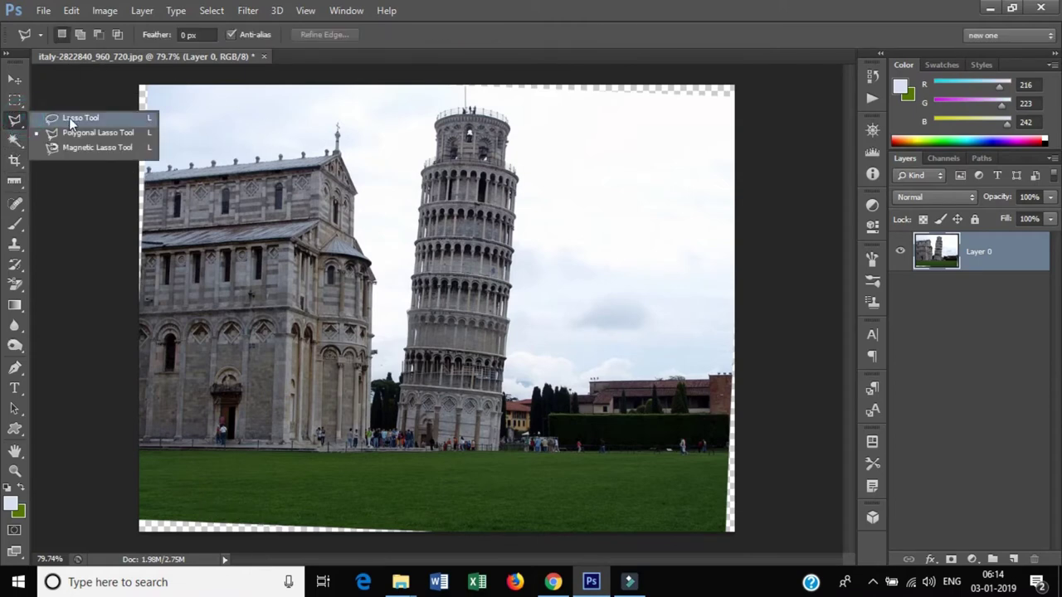
{"action": "left_click", "coordinate": [109, 135]}
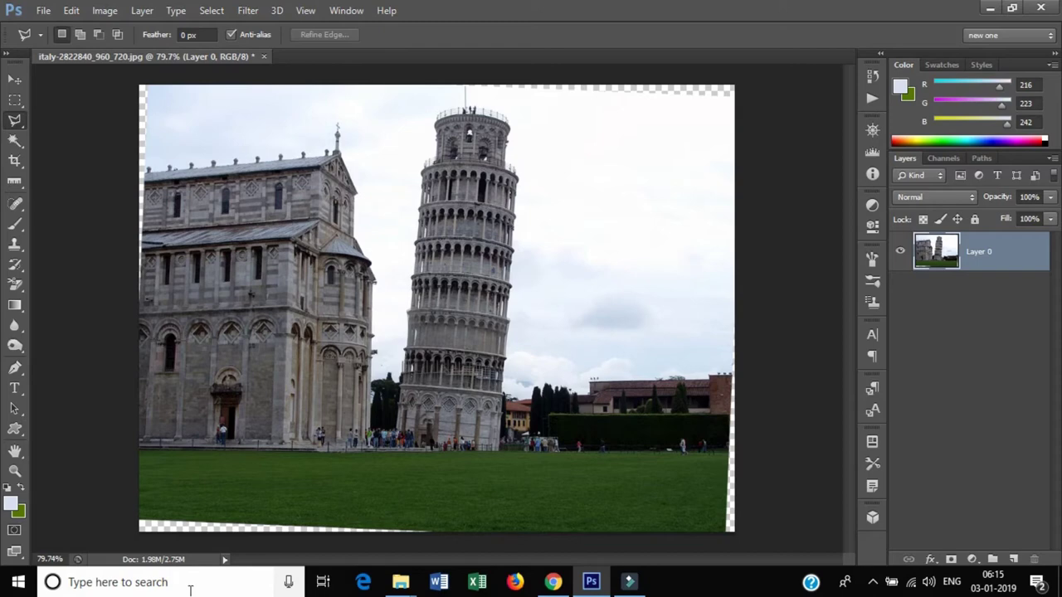
{"action": "scroll", "coordinate": [138, 527], "scroll_direction": "up", "scroll_amount": 2}
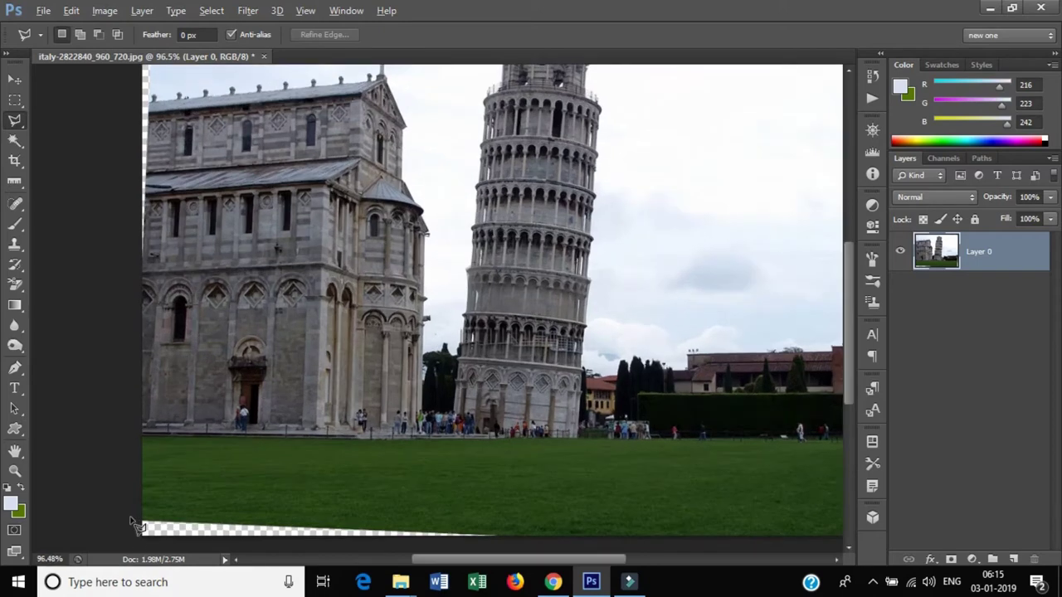
{"action": "scroll", "coordinate": [132, 521], "scroll_direction": "up", "scroll_amount": 2}
{"action": "scroll", "coordinate": [131, 521], "scroll_direction": "up", "scroll_amount": 1}
{"action": "scroll", "coordinate": [131, 521], "scroll_direction": "up", "scroll_amount": 1}
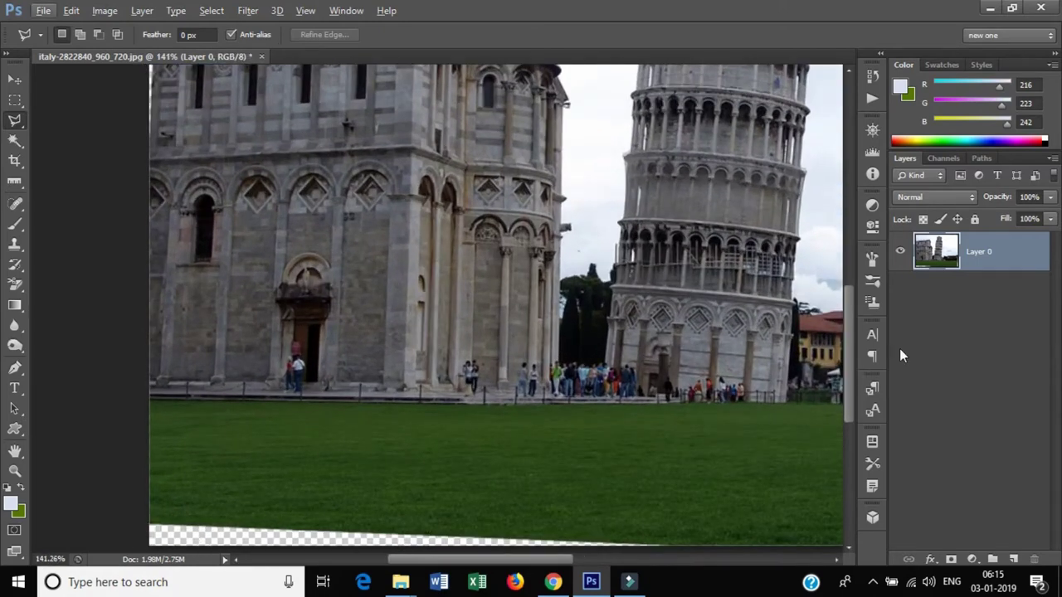
{"action": "left_click_drag", "start_coordinate": [850, 353], "coordinate": [850, 370]}
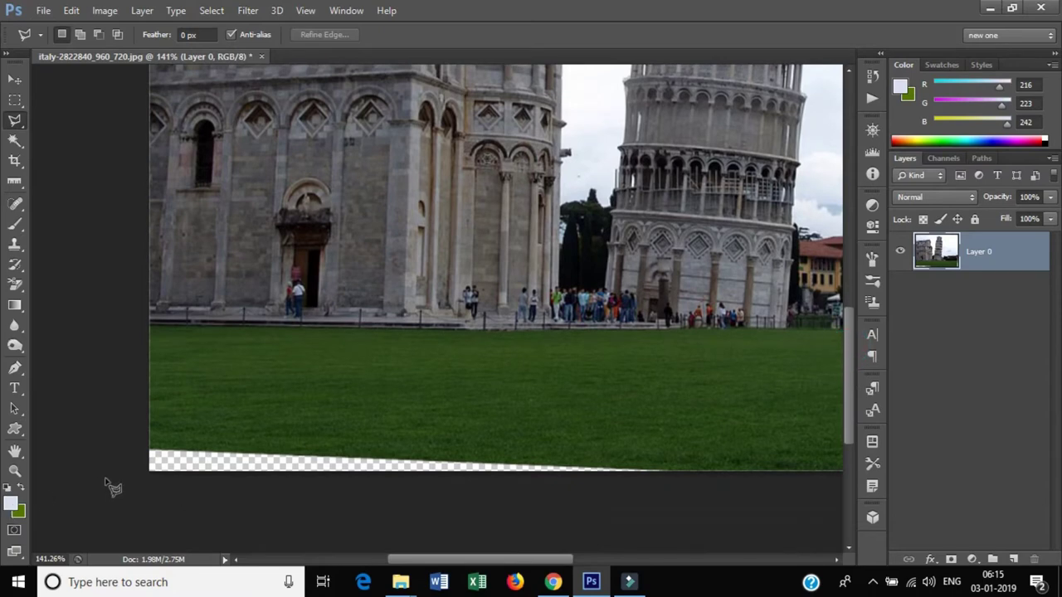
- Outline the transparent wedge along the bottom edge with a closed lasso polygon
{"action": "left_click", "coordinate": [131, 434]}
{"action": "left_click", "coordinate": [131, 483]}
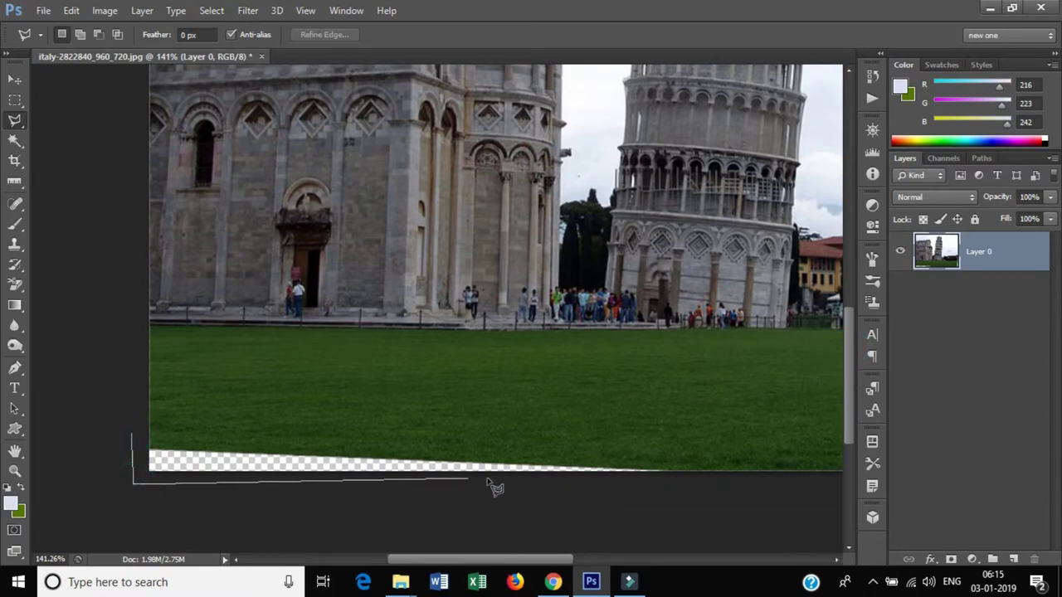
{"action": "left_click", "coordinate": [688, 478]}
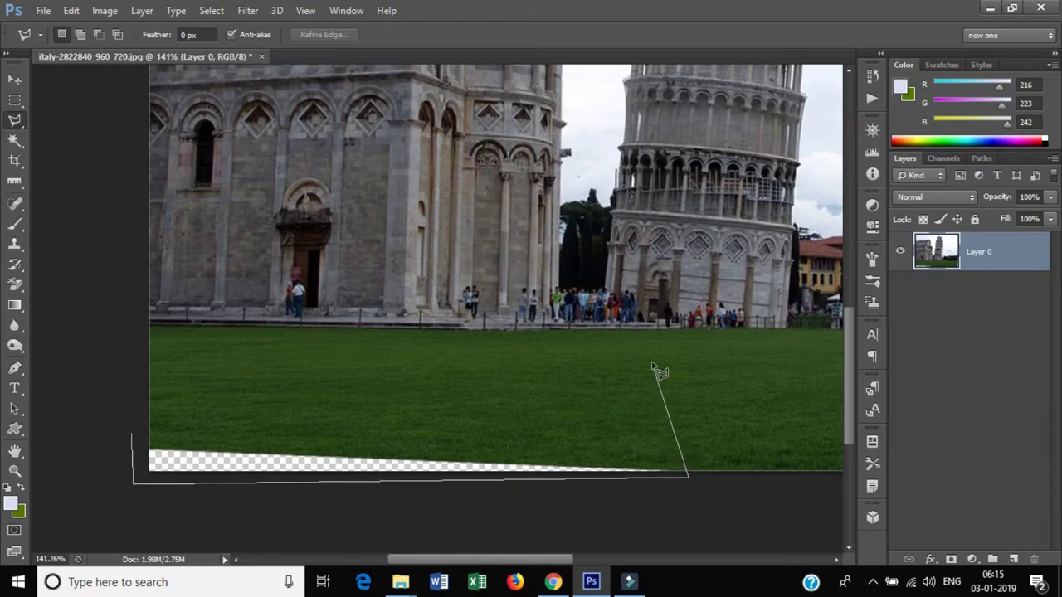
{"action": "left_click", "coordinate": [661, 453]}
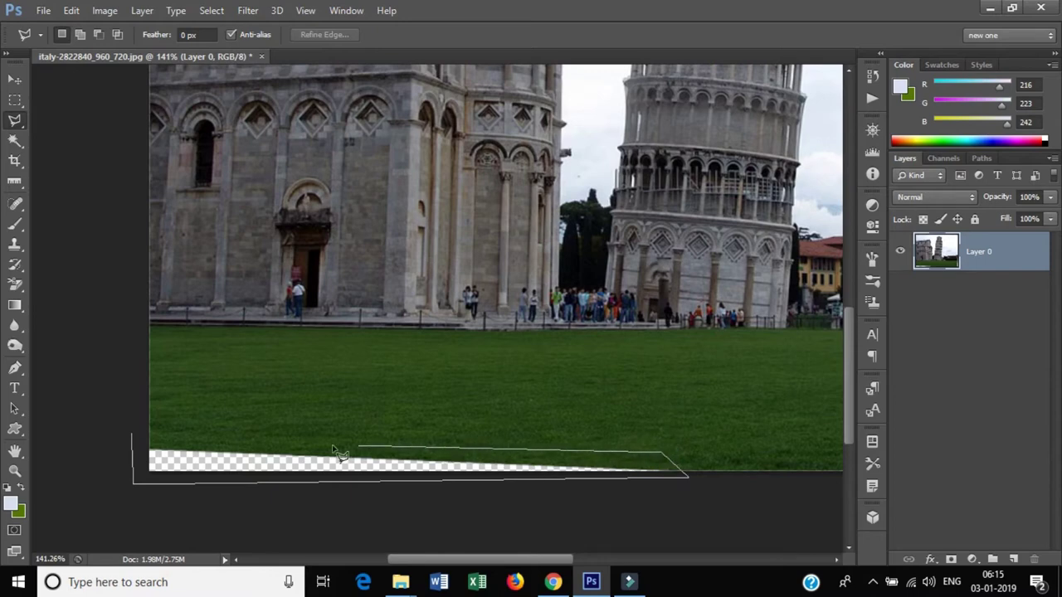
{"action": "left_click", "coordinate": [141, 446]}
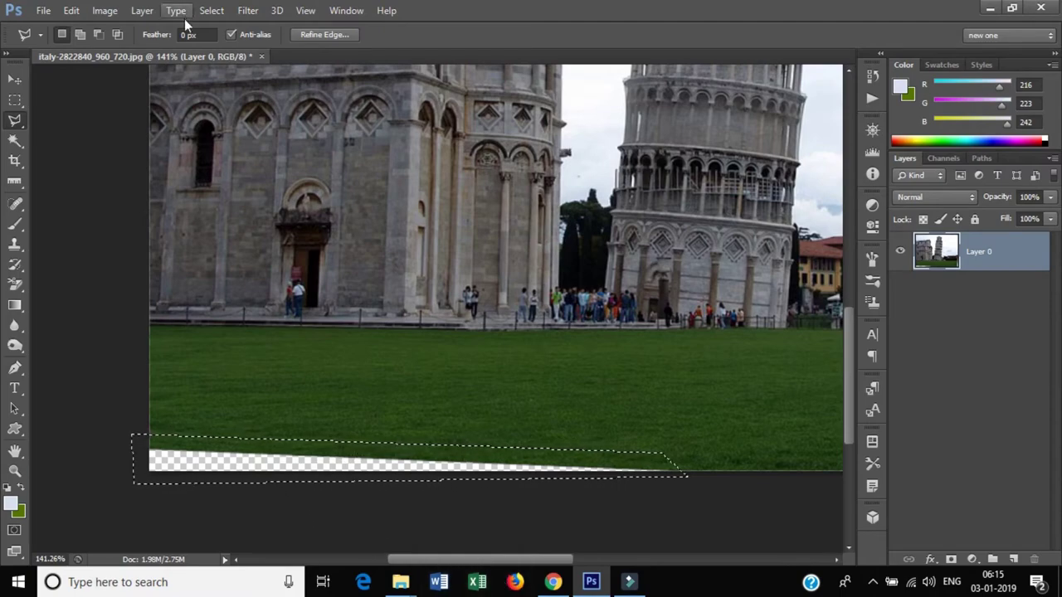
- Fill the bottom wedge using Edit > Fill with Content-Aware, then deselect
{"action": "left_click", "coordinate": [72, 11]}
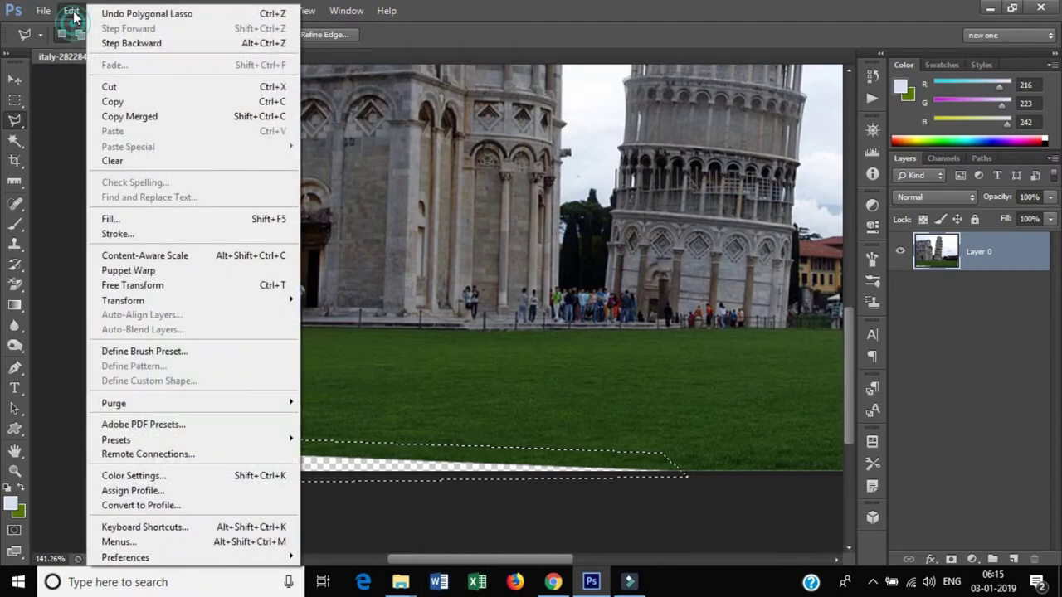
{"action": "left_click", "coordinate": [125, 219]}
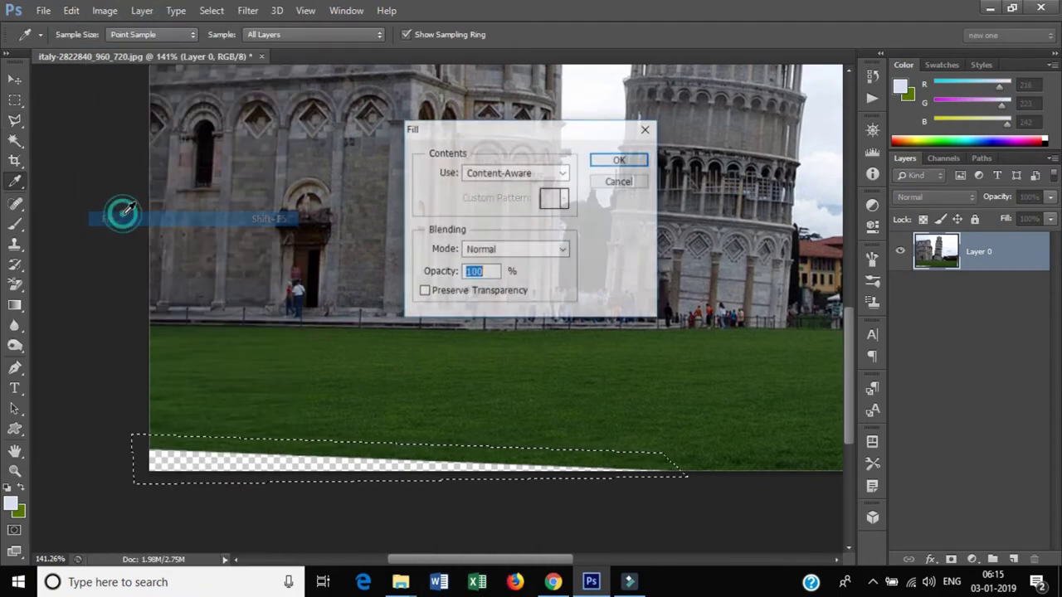
{"action": "left_click", "coordinate": [535, 172]}
{"action": "left_click", "coordinate": [539, 172]}
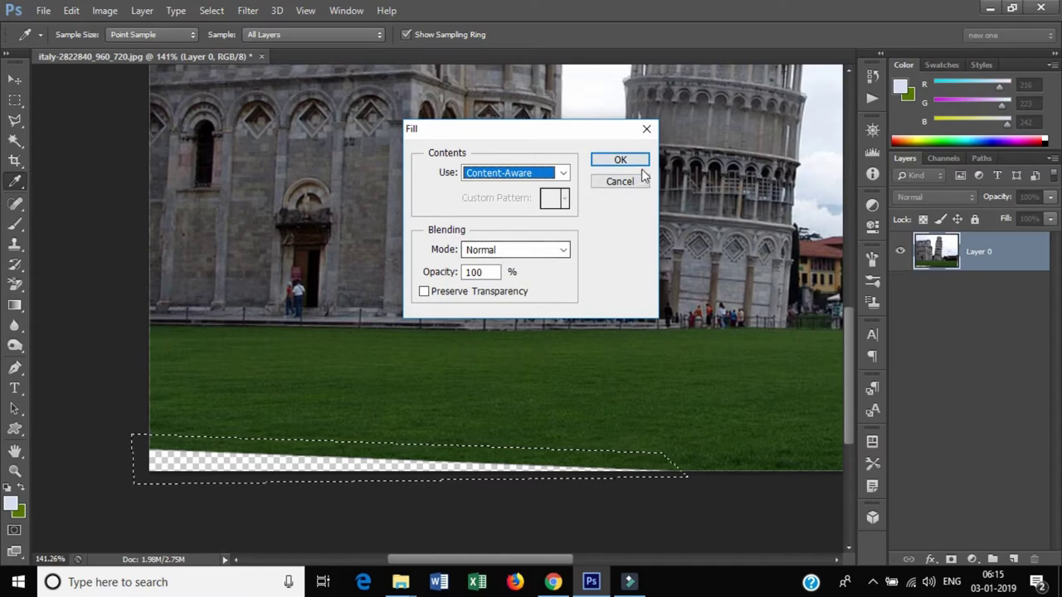
{"action": "left_click", "coordinate": [622, 161]}
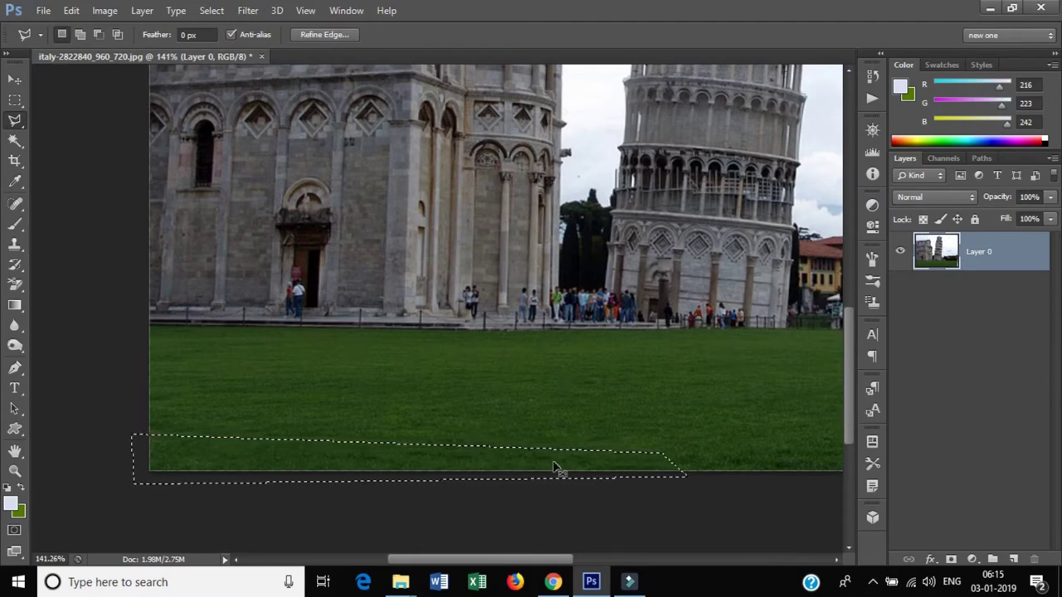
{"action": "key", "text": "ctrl+d"}
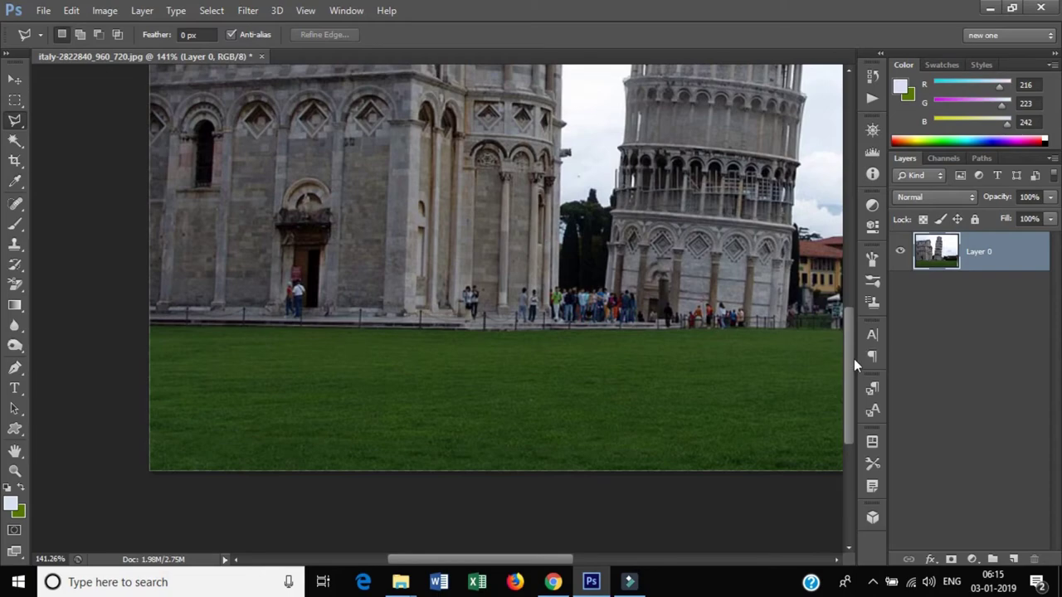
- Outline the transparent strip along the left edge with the Polygonal Lasso
{"action": "left_click_drag", "start_coordinate": [851, 361], "coordinate": [886, 204]}
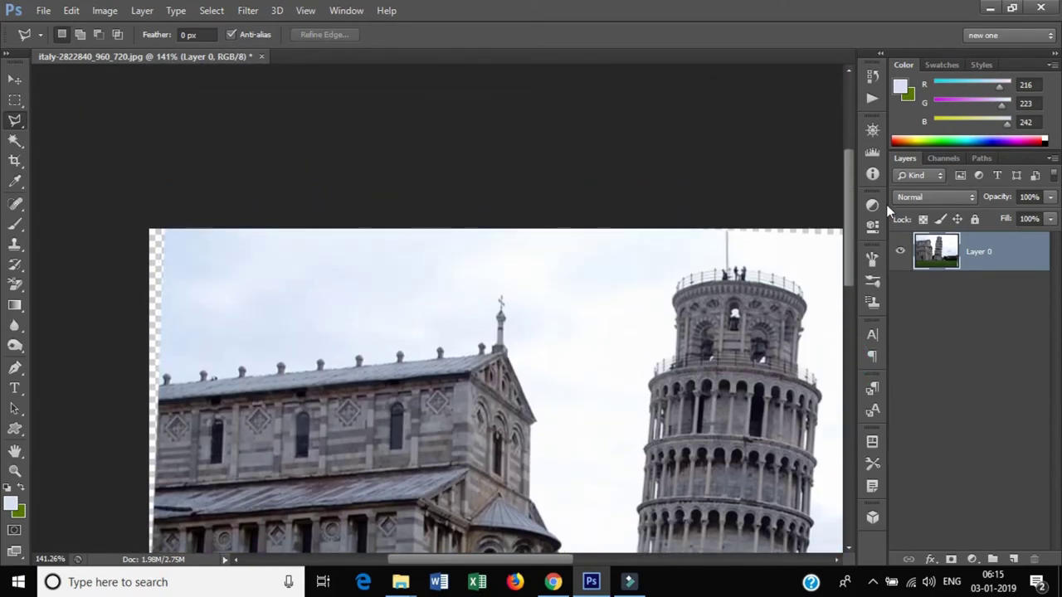
{"action": "left_click_drag", "start_coordinate": [852, 192], "coordinate": [848, 234]}
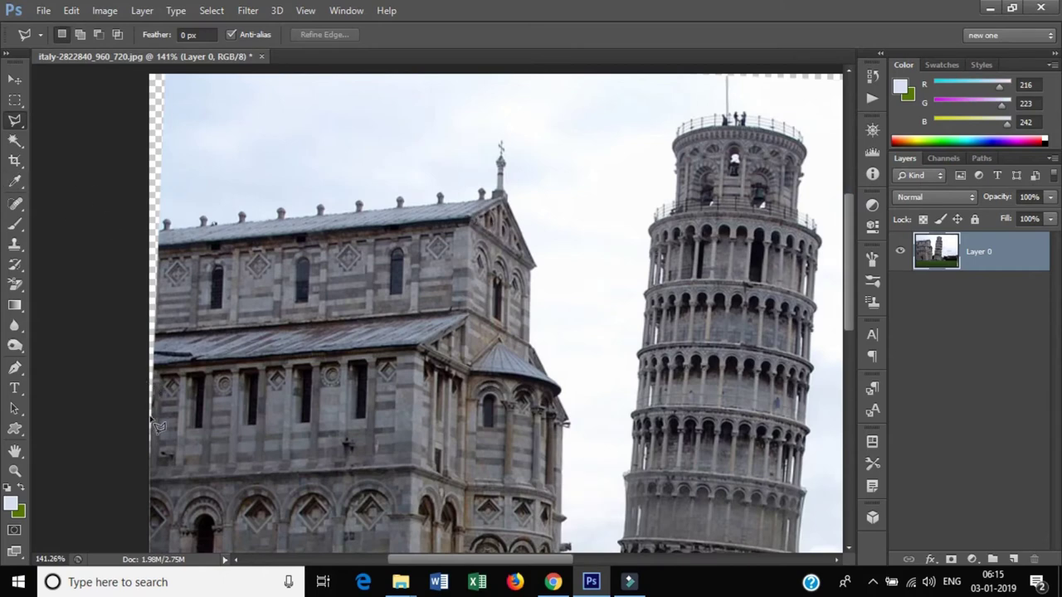
{"action": "left_click", "coordinate": [131, 454]}
{"action": "left_click", "coordinate": [158, 454]}
{"action": "left_click", "coordinate": [172, 73]}
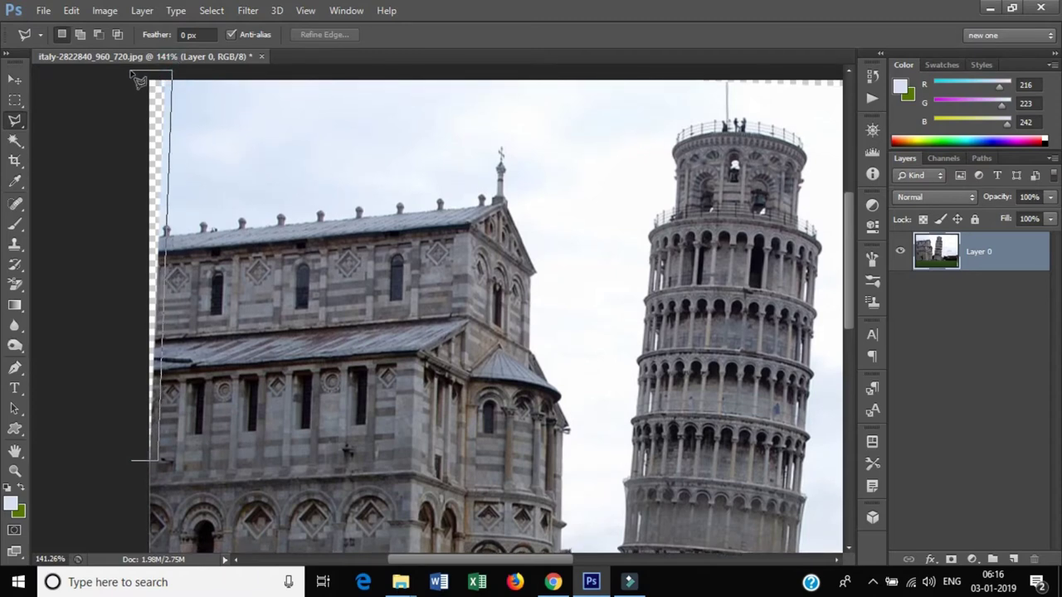
{"action": "left_click", "coordinate": [132, 73]}
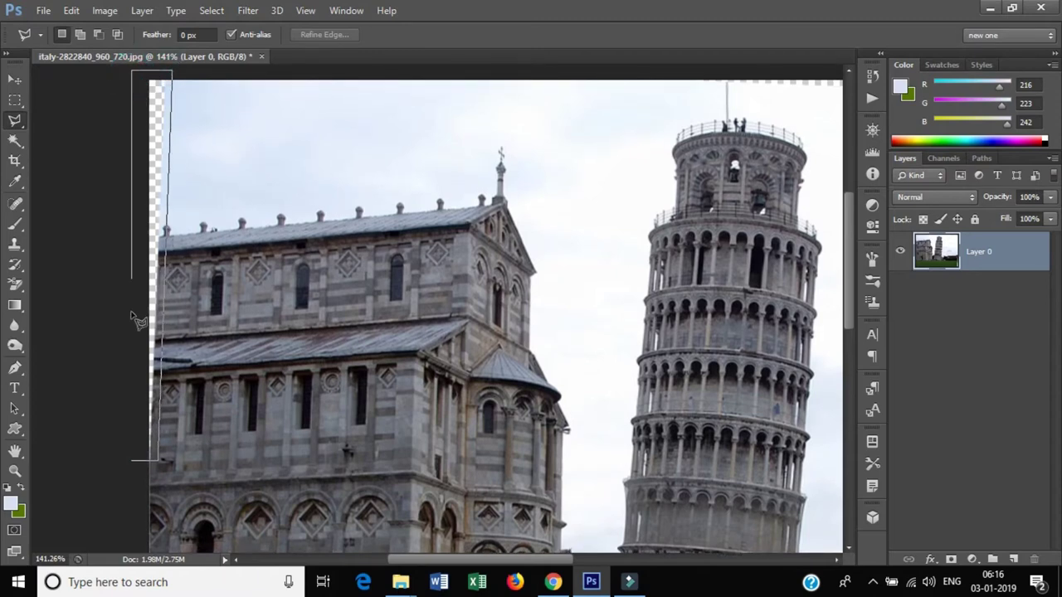
{"action": "left_click", "coordinate": [130, 457]}
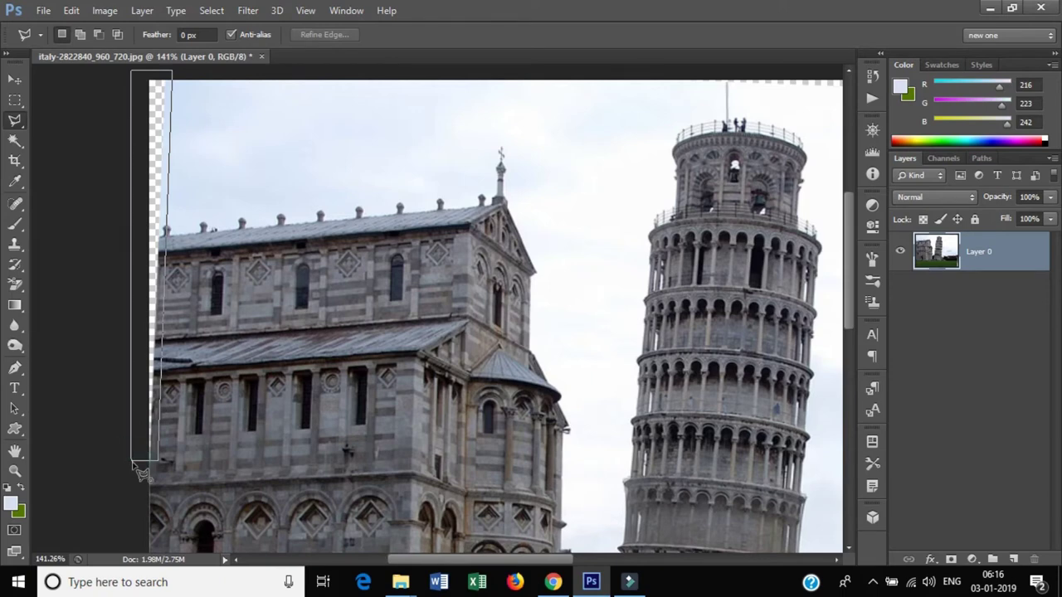
{"action": "left_click", "coordinate": [132, 463]}
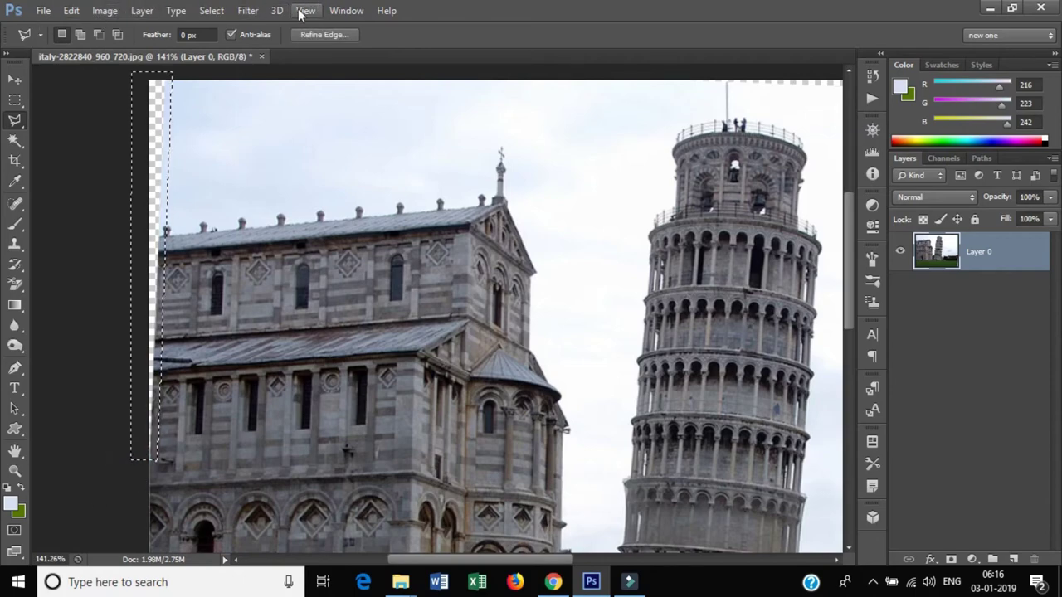
- Fill the left strip using Edit > Fill with Content-Aware
{"action": "left_click", "coordinate": [71, 11]}
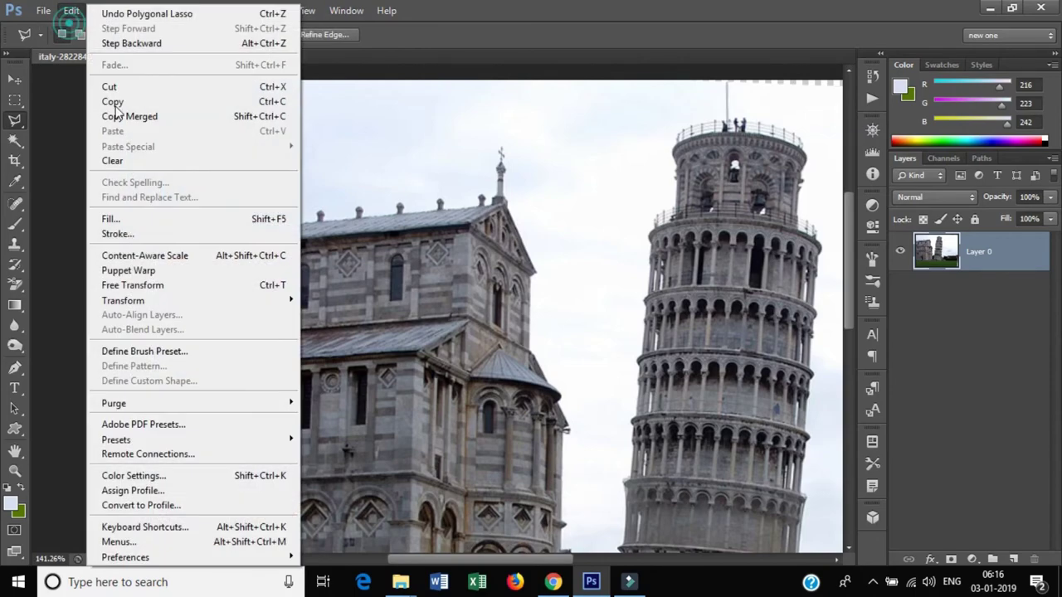
{"action": "left_click", "coordinate": [153, 222]}
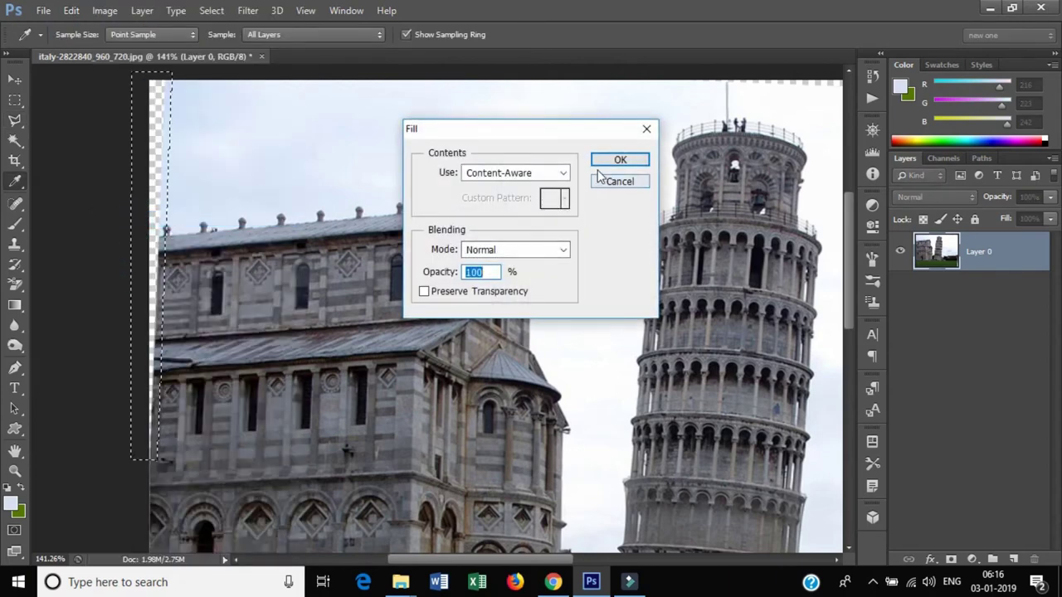
{"action": "left_click", "coordinate": [620, 159]}
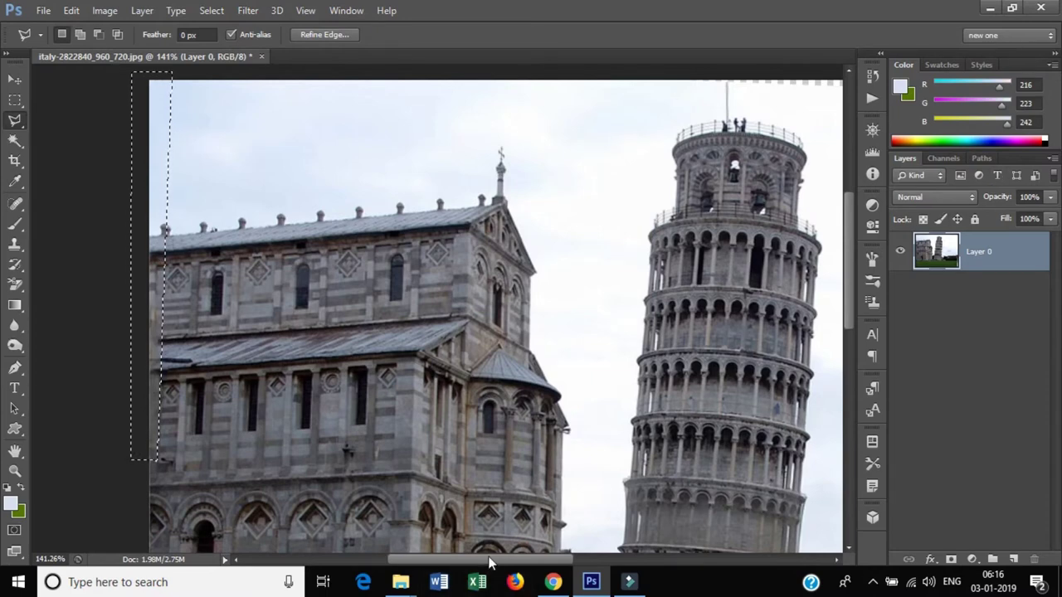
{"action": "left_click_drag", "start_coordinate": [490, 559], "coordinate": [581, 559]}
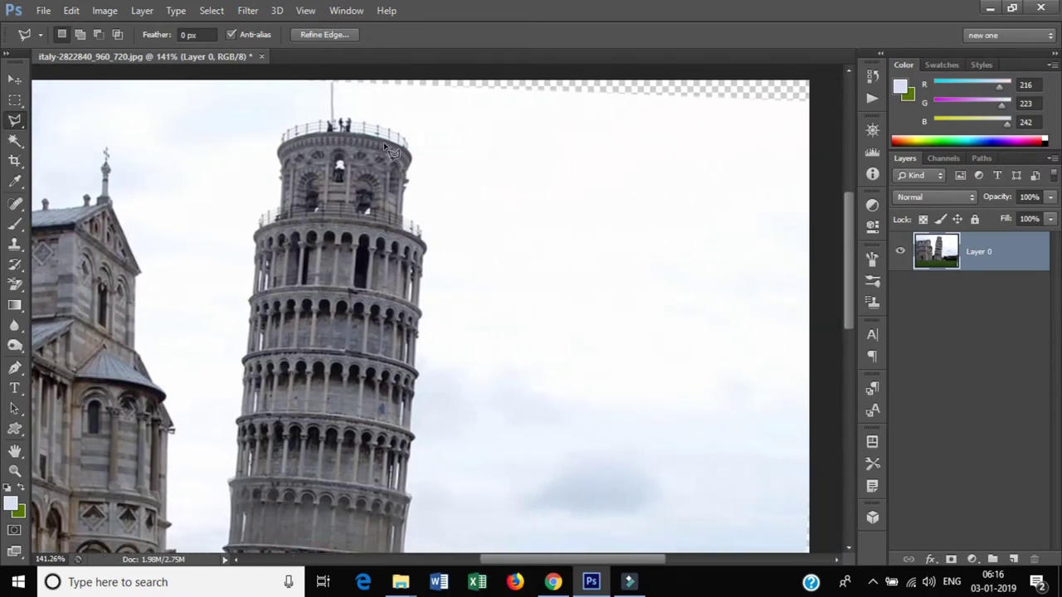
- Outline the transparent wedge along the top edge with the Polygonal Lasso
{"action": "left_click", "coordinate": [306, 74]}
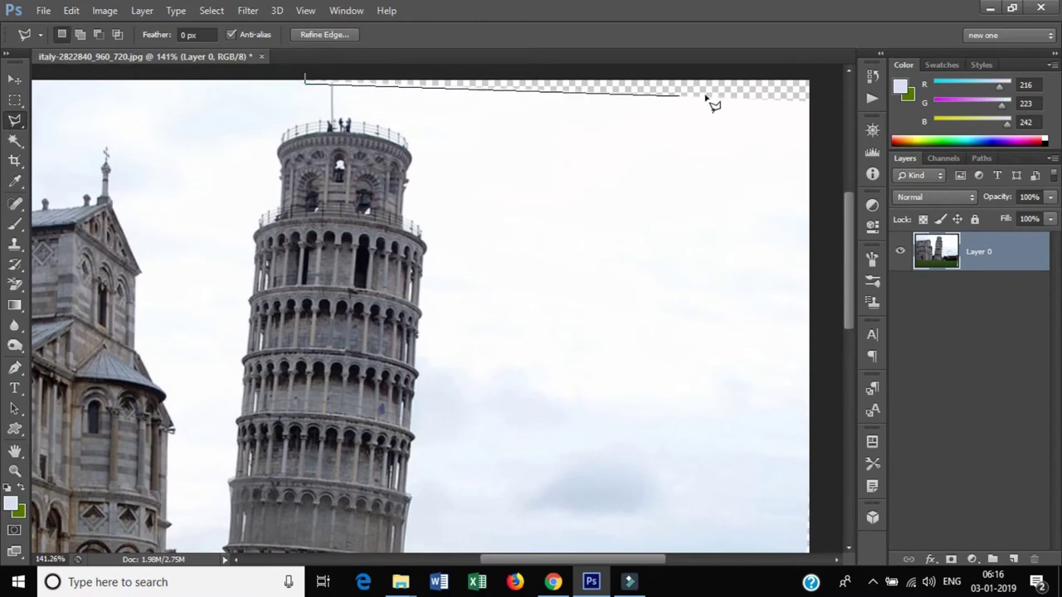
{"action": "left_click", "coordinate": [813, 106]}
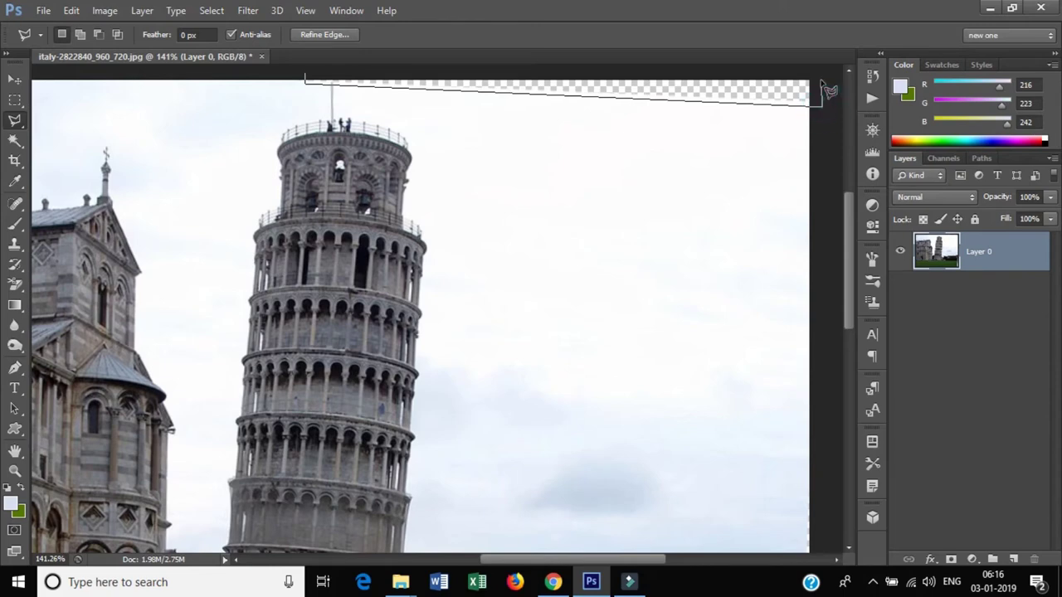
{"action": "left_click", "coordinate": [821, 74]}
{"action": "left_click", "coordinate": [307, 79]}
- Fill the top wedge using Edit > Fill with Content-Aware, then deselect
{"action": "left_click", "coordinate": [75, 10]}
{"action": "left_click", "coordinate": [135, 218]}
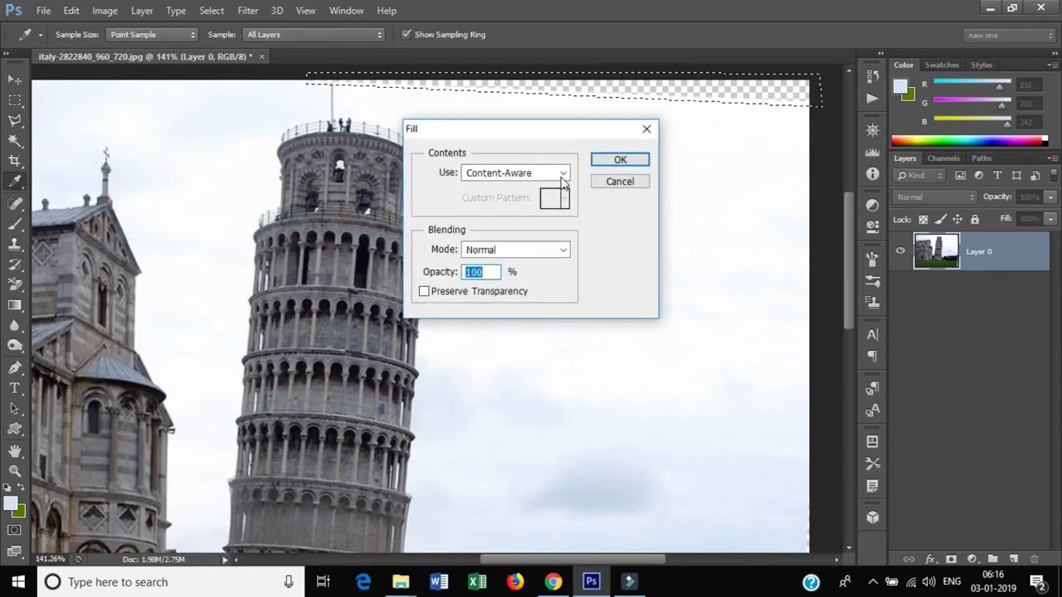
{"action": "left_click", "coordinate": [614, 160]}
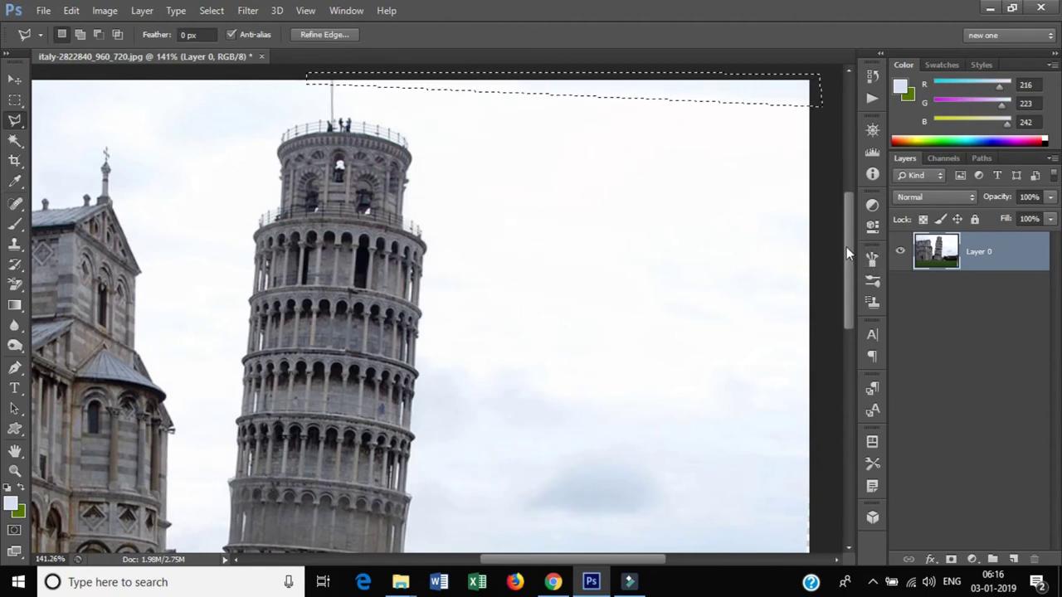
{"action": "key", "text": "ctrl+d"}
- Outline the transparent strip along the right edge with the Polygonal Lasso
{"action": "mouse_move", "coordinate": [847, 250]}
{"action": "left_mouse_down"}
{"action": "mouse_move", "coordinate": [849, 353]}
{"action": "mouse_move", "coordinate": [850, 340]}
{"action": "left_mouse_up"}
{"action": "left_click", "coordinate": [799, 162]}
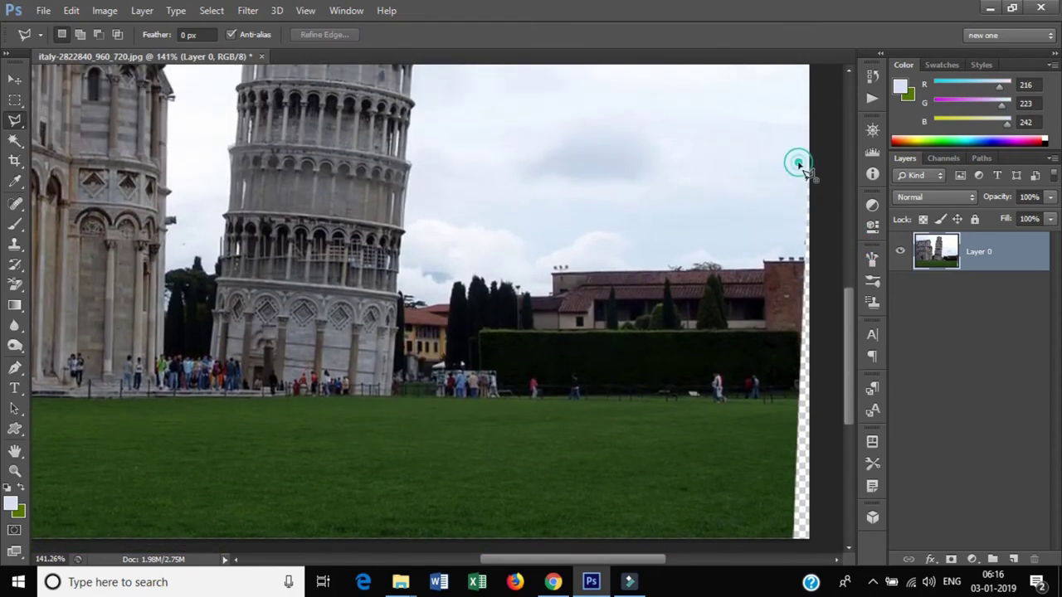
{"action": "left_click", "coordinate": [817, 163]}
{"action": "left_click", "coordinate": [818, 544]}
{"action": "left_click", "coordinate": [775, 546]}
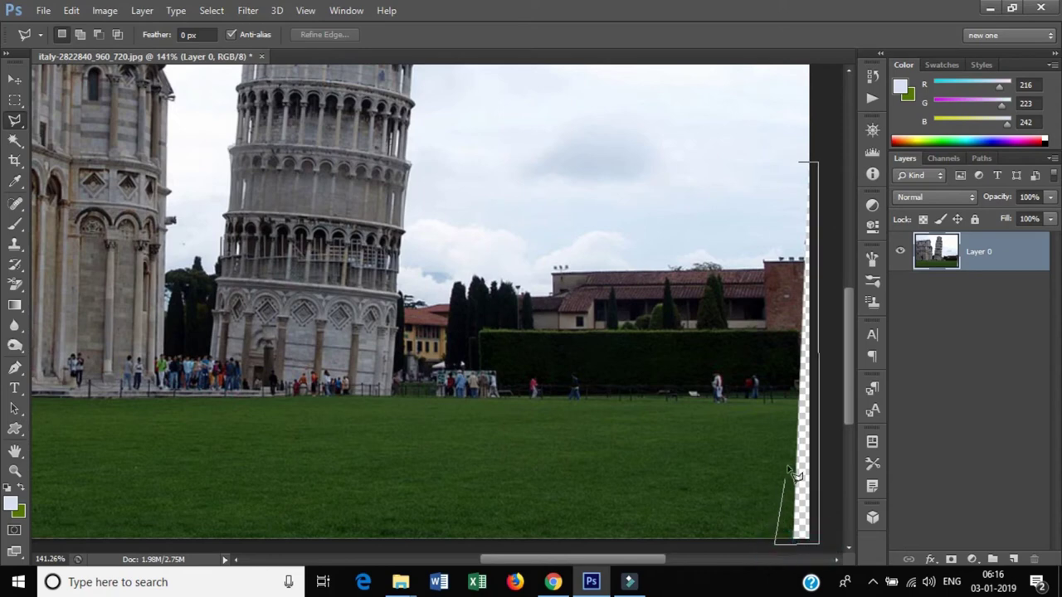
{"action": "left_click", "coordinate": [800, 163]}
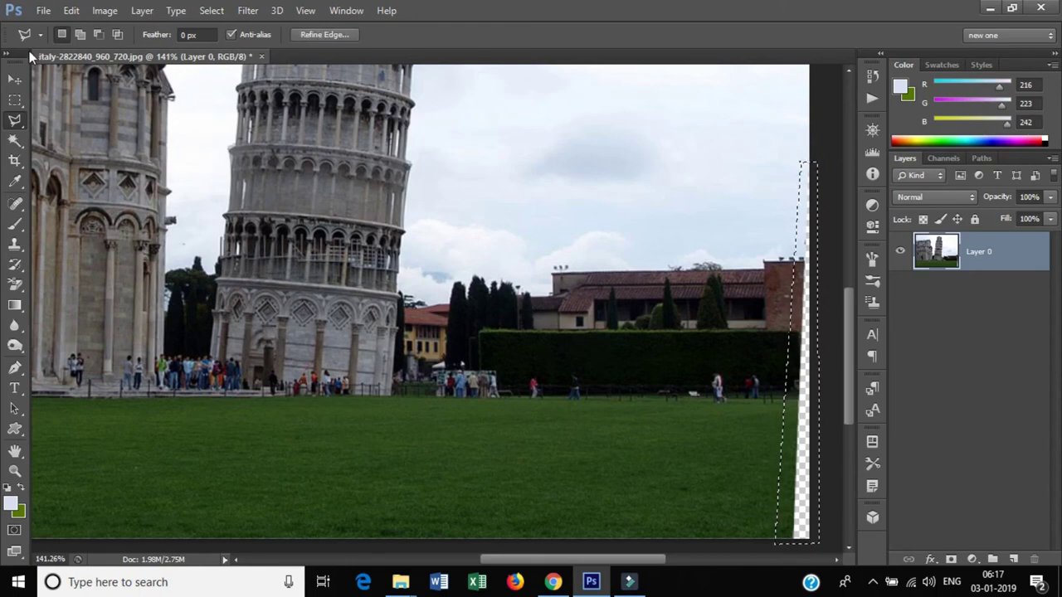
- Fill the right strip using Edit > Fill with Content-Aware, then deselect
{"action": "left_click", "coordinate": [75, 11]}
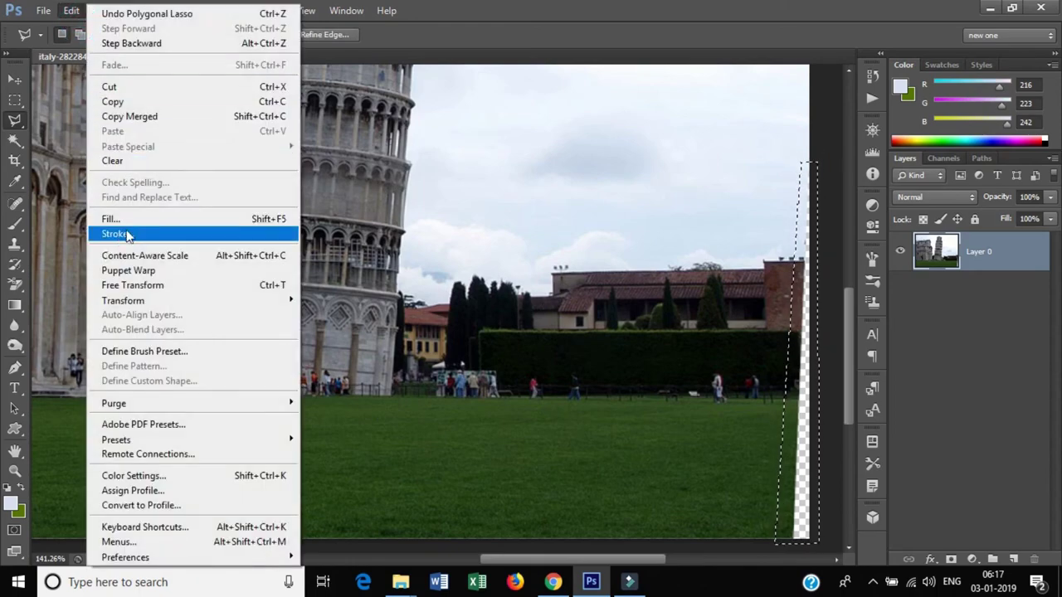
{"action": "left_click", "coordinate": [188, 220]}
{"action": "left_click", "coordinate": [621, 160]}
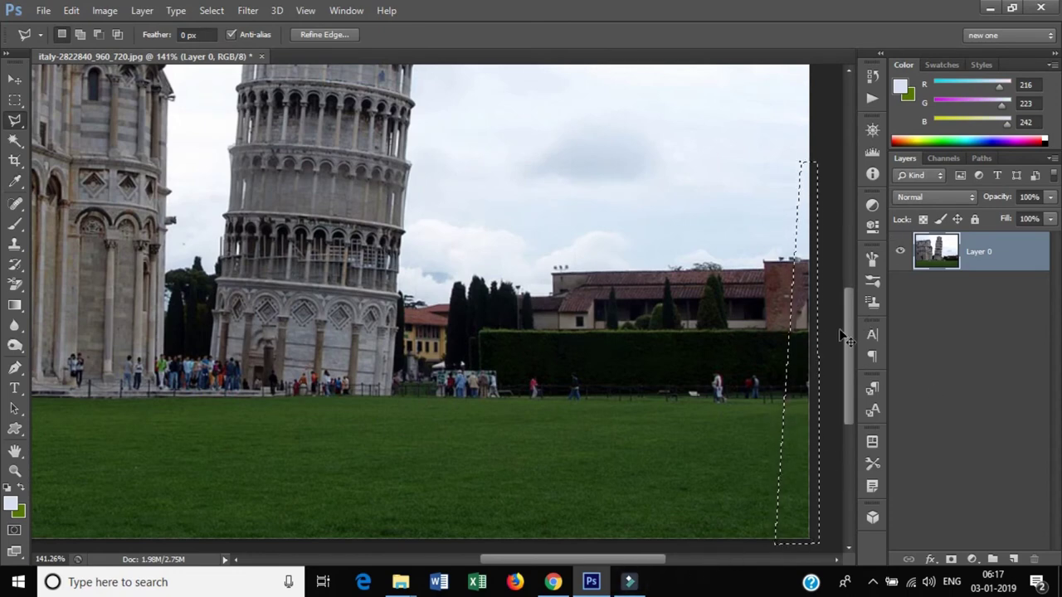
{"action": "key", "text": "ctrl+d"}
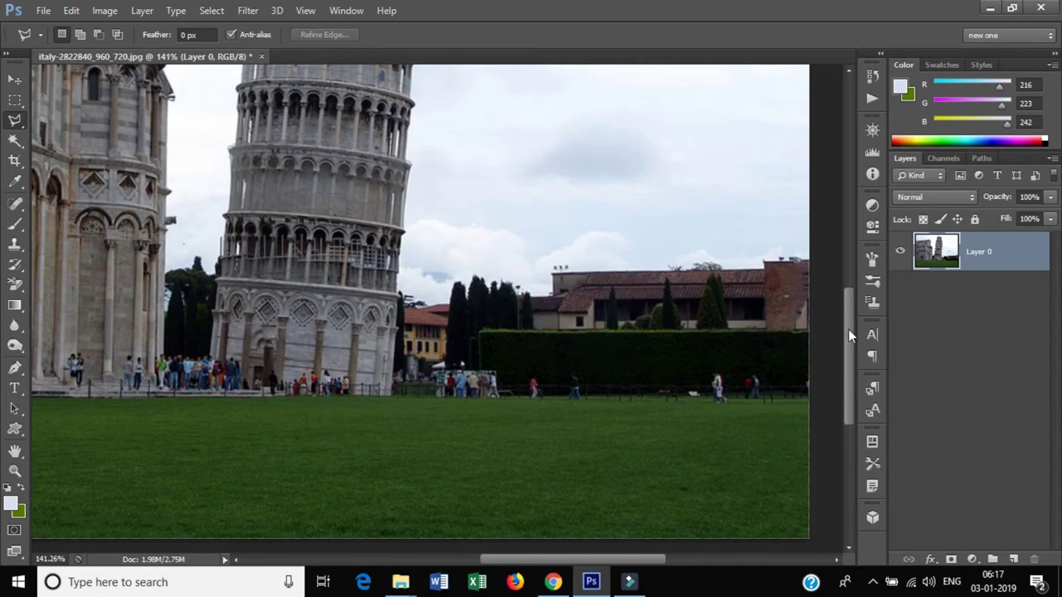
{"action": "left_click_drag", "start_coordinate": [848, 336], "coordinate": [853, 273]}
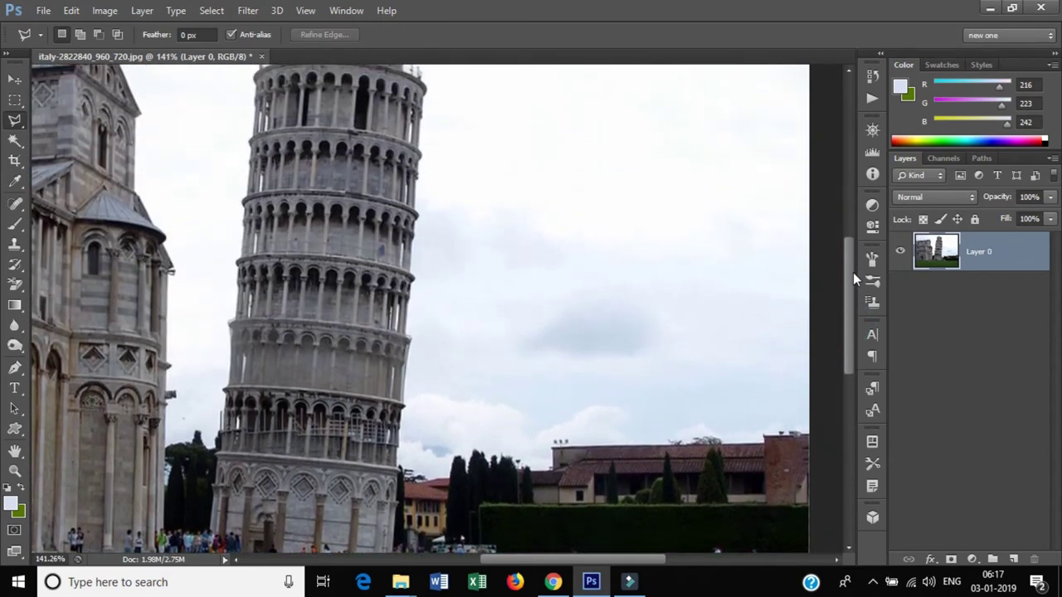
- Fit the whole photo on screen and inspect the leftover sliver at the lower right
{"action": "scroll", "coordinate": [853, 273], "scroll_direction": "up", "scroll_amount": 2}
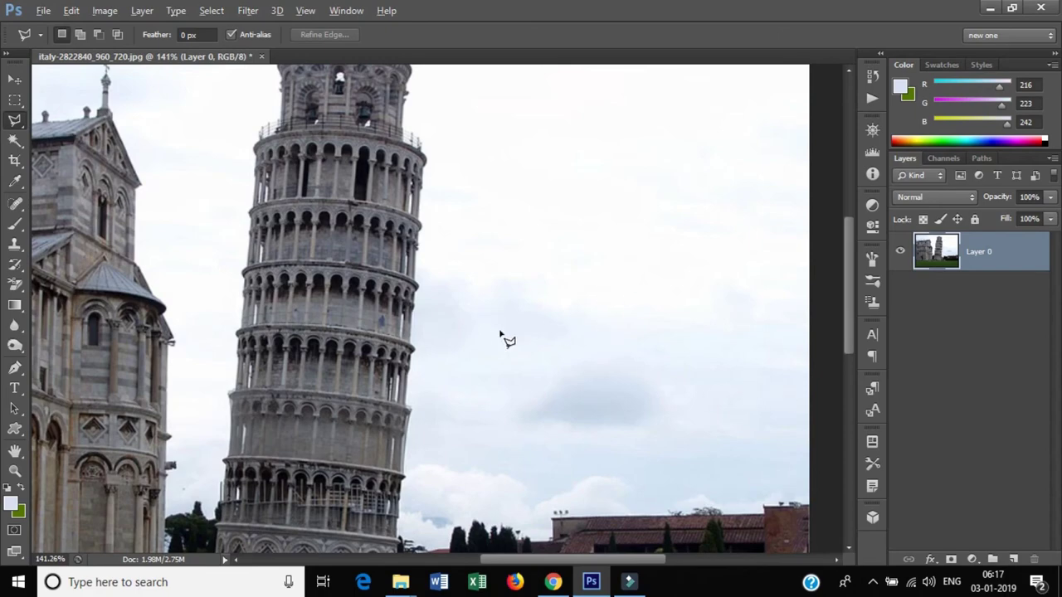
{"action": "key", "text": "ctrl+0"}
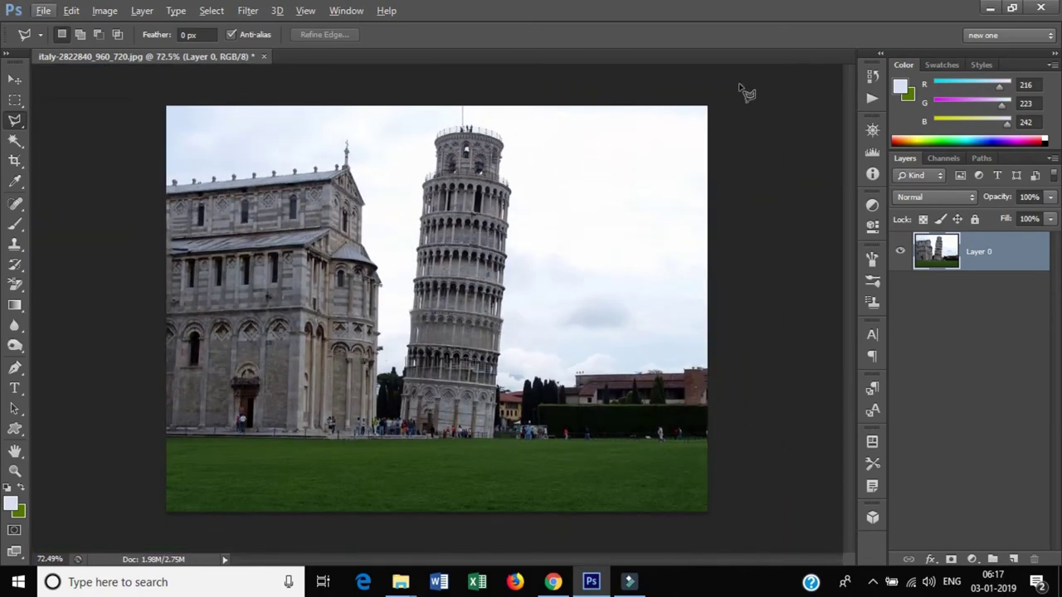
{"action": "key", "text": "ctrl+z"}
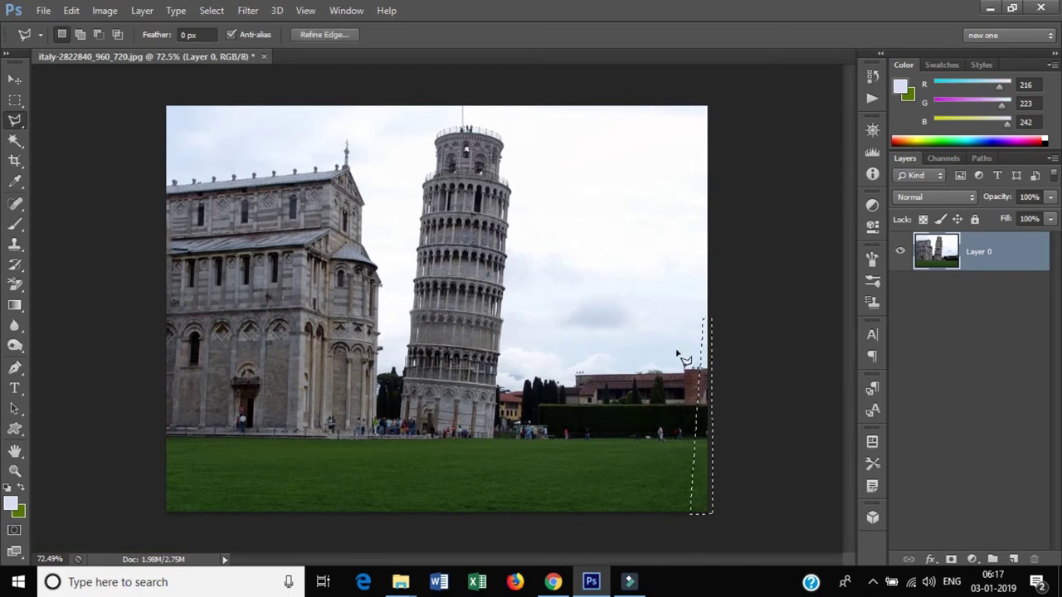
{"action": "key", "text": "ctrl+z"}
{"action": "key", "text": "ctrl+z"}
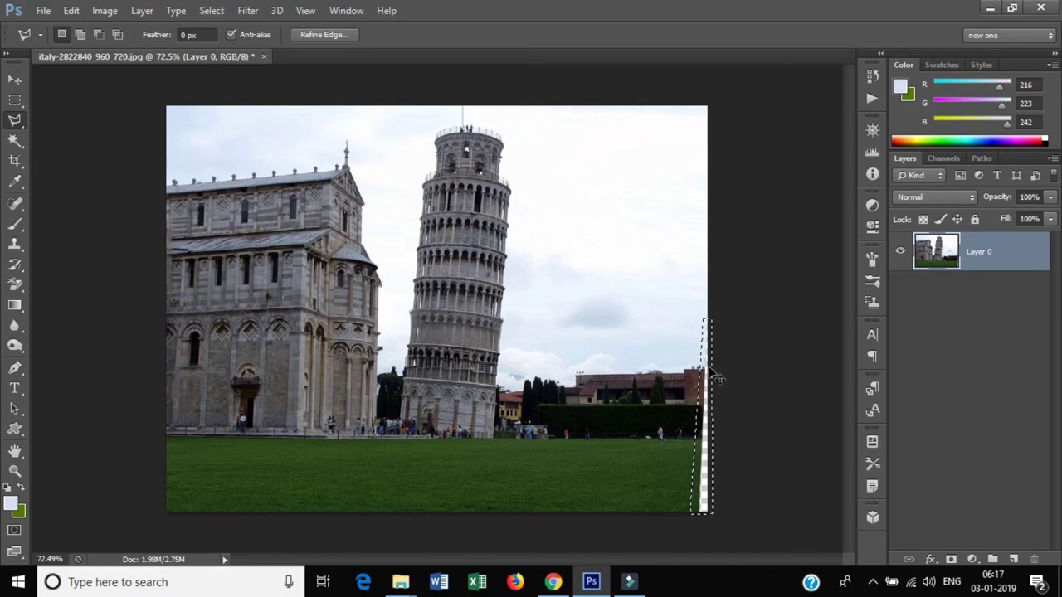
{"action": "key", "text": "ctrl+d"}
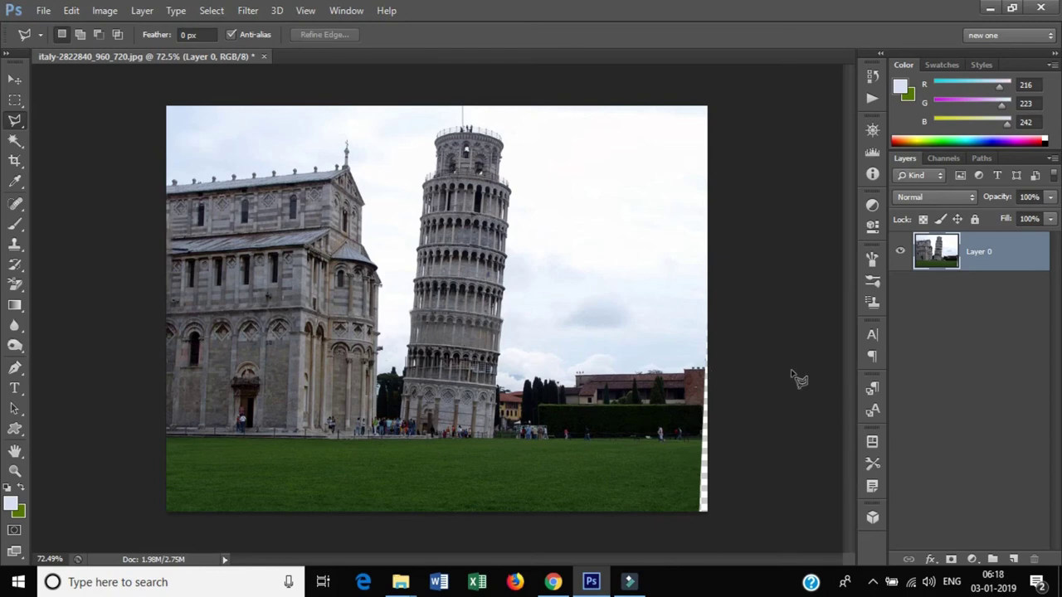
{"action": "left_click", "coordinate": [708, 317]}
- Distort the layer, pulling the bottom-right corner out to 101.82% width over the sliver
{"action": "left_click", "coordinate": [71, 10]}
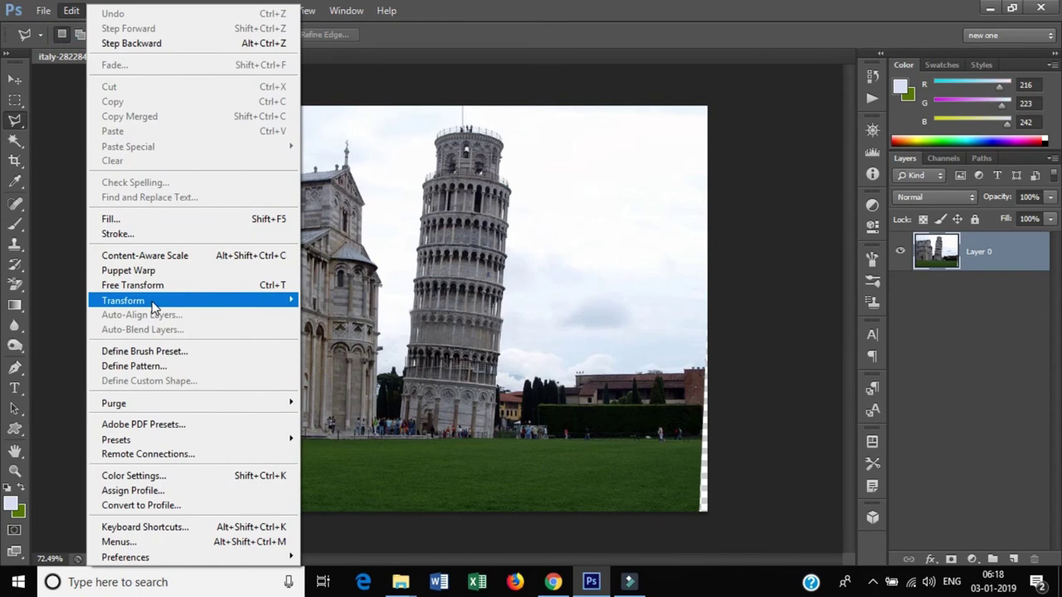
{"action": "mouse_move", "coordinate": [123, 301]}
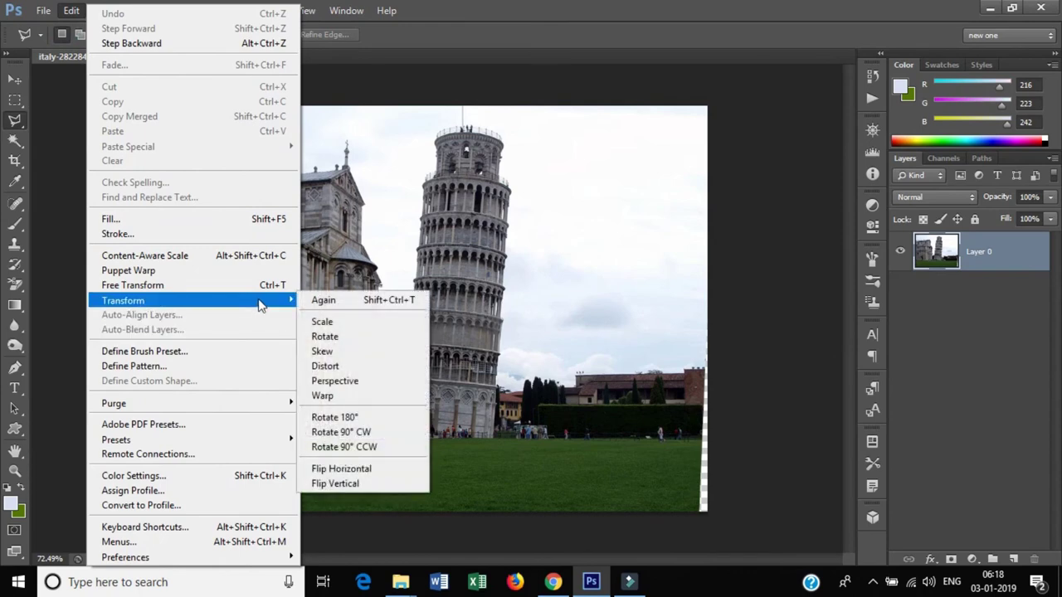
{"action": "left_click", "coordinate": [333, 367]}
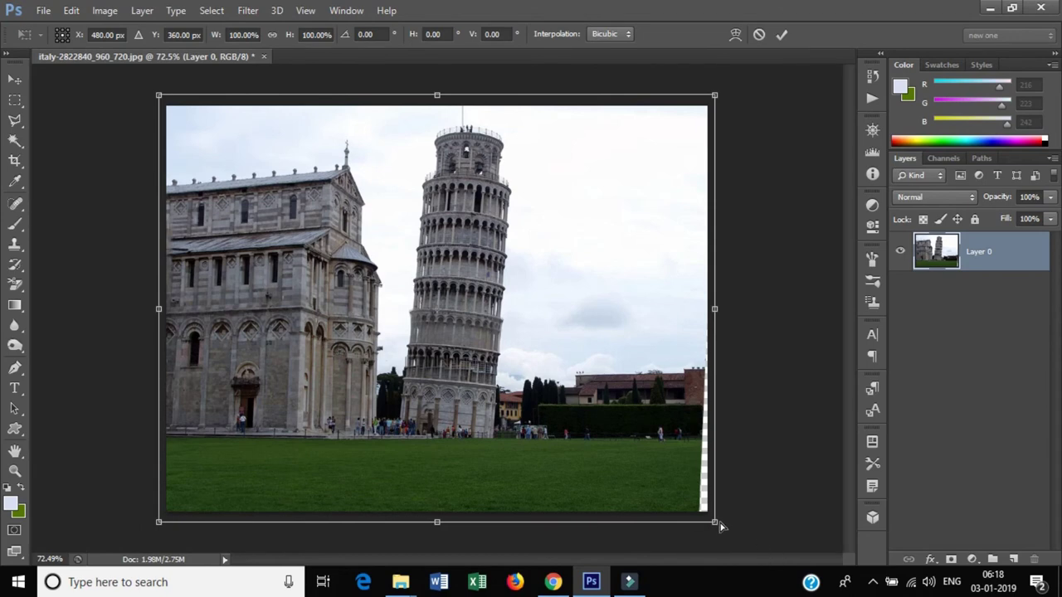
{"action": "left_click_drag", "start_coordinate": [718, 527], "coordinate": [723, 529]}
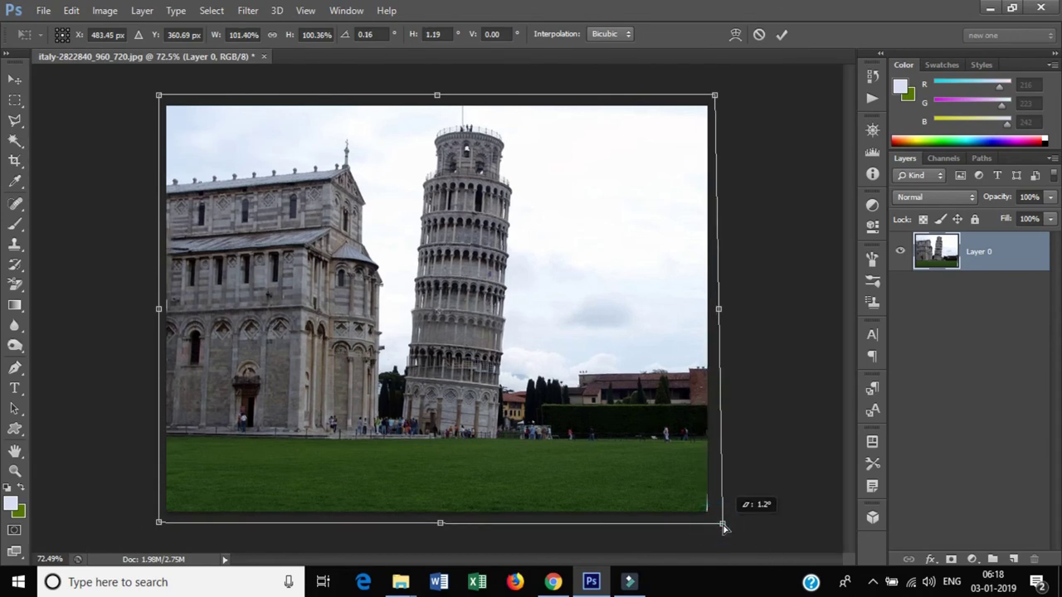
{"action": "left_click_drag", "start_coordinate": [724, 528], "coordinate": [726, 523]}
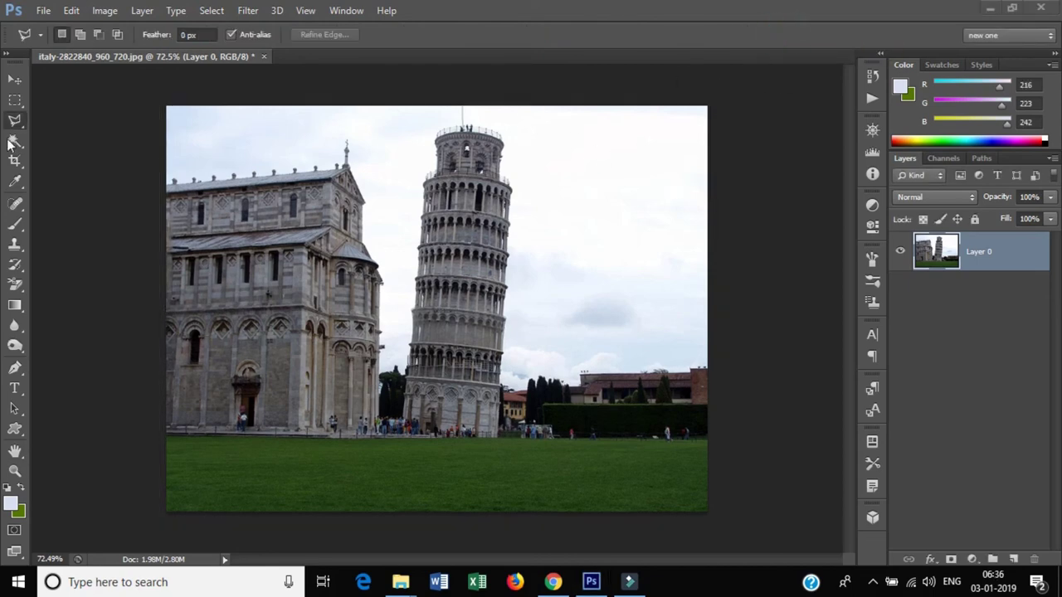
- Draw a crop box around the tower and straighten it along the tower's edge
{"action": "left_click", "coordinate": [14, 161]}
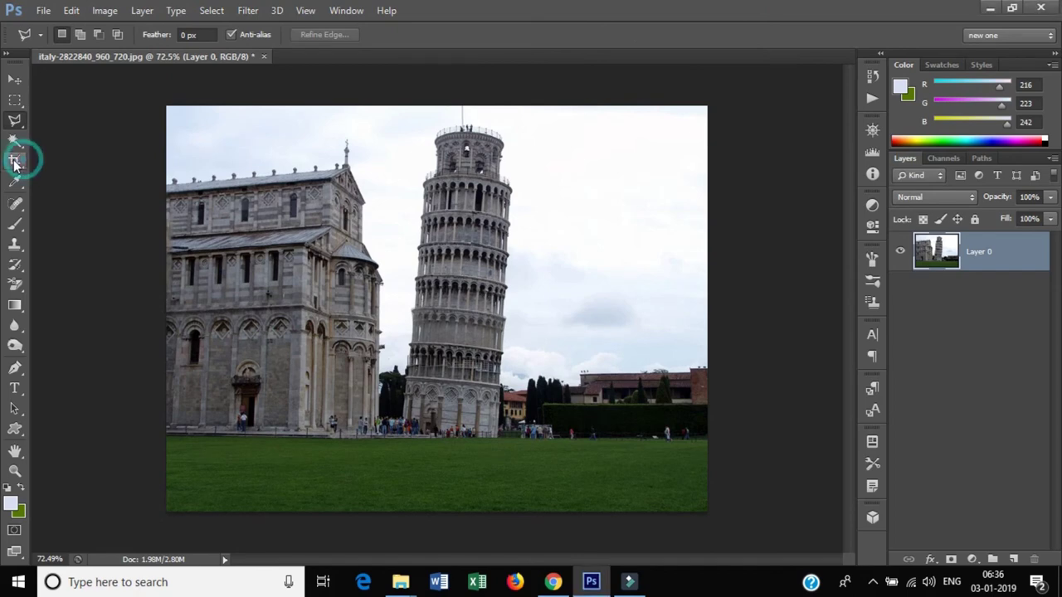
{"action": "left_click_drag", "start_coordinate": [259, 160], "coordinate": [625, 448]}
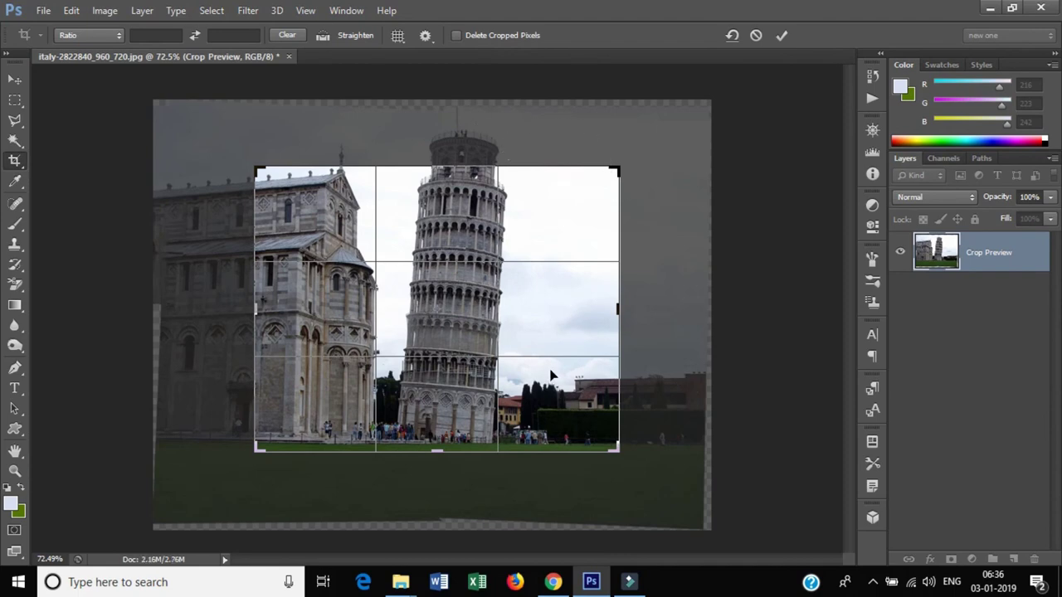
{"action": "key", "text": "h"}
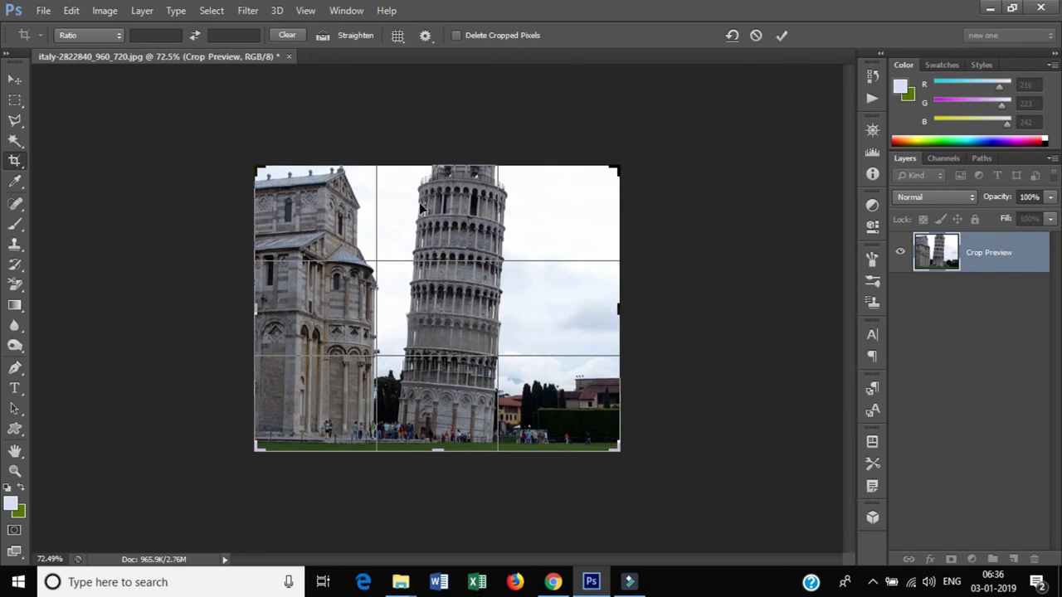
{"action": "key", "text": "h"}
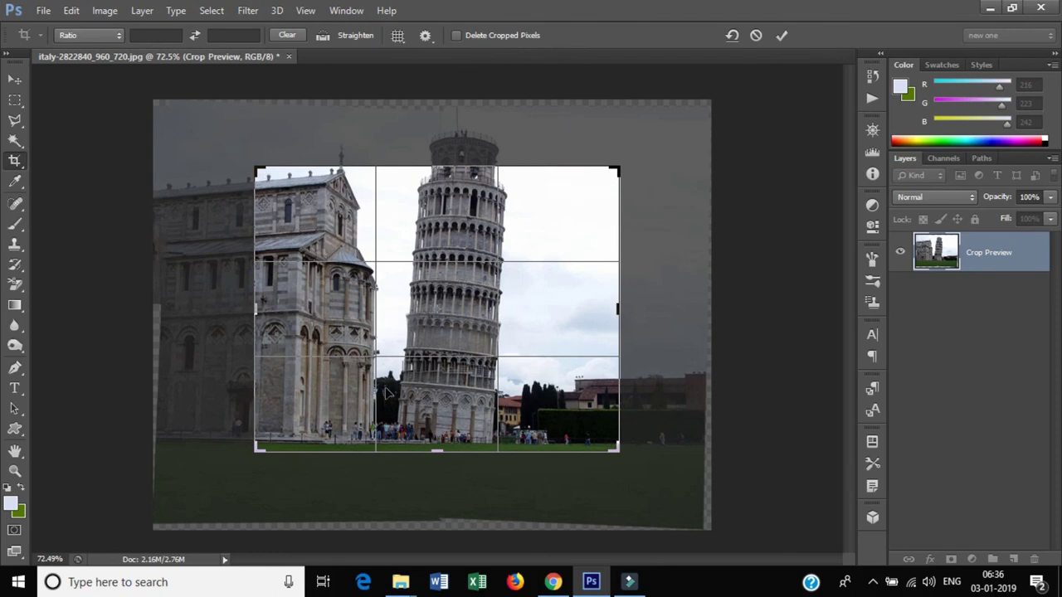
{"action": "key", "text": "ctrl"}
{"action": "key", "text": "ctrl"}
{"action": "left_click_drag", "start_coordinate": [392, 438], "coordinate": [438, 162]}
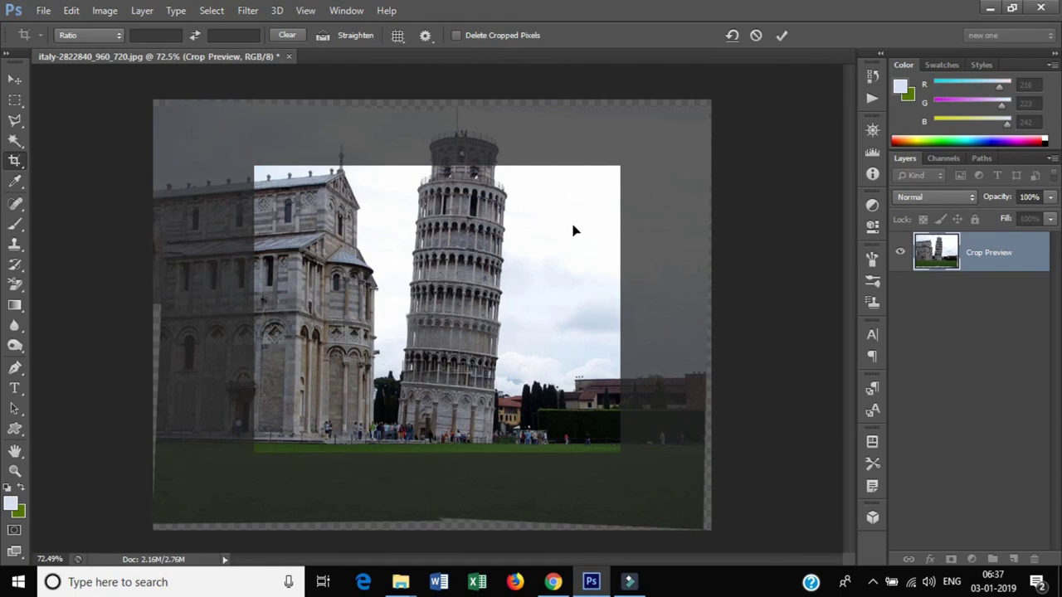
- Tighten the crop's bottom, right and top edges and commit the crop
{"action": "left_click_drag", "start_coordinate": [439, 455], "coordinate": [440, 439]}
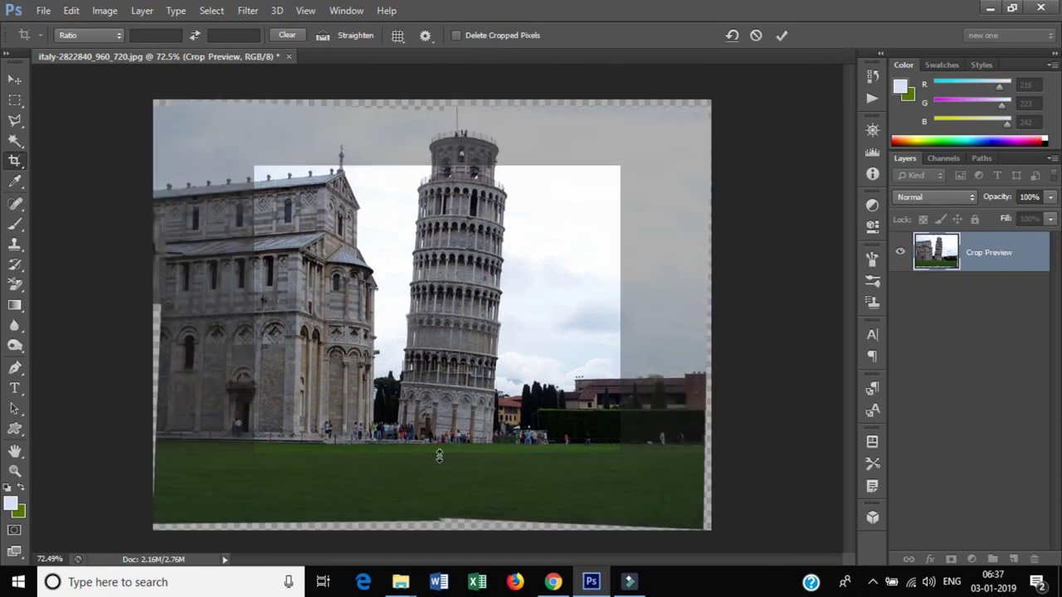
{"action": "left_click_drag", "start_coordinate": [623, 306], "coordinate": [585, 305]}
{"action": "left_click_drag", "start_coordinate": [484, 163], "coordinate": [481, 183]}
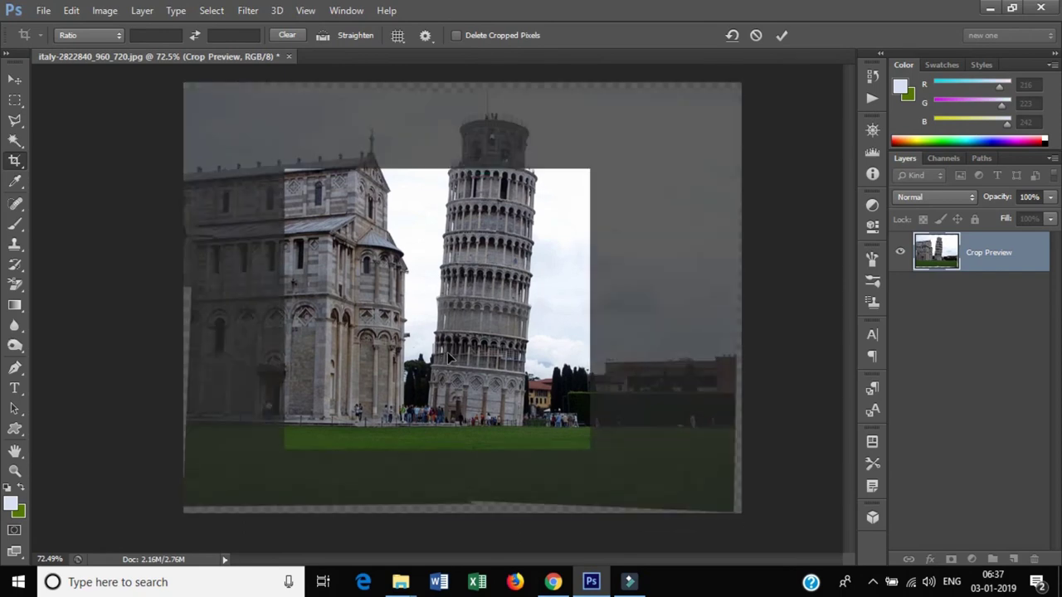
{"action": "left_click", "coordinate": [471, 265]}
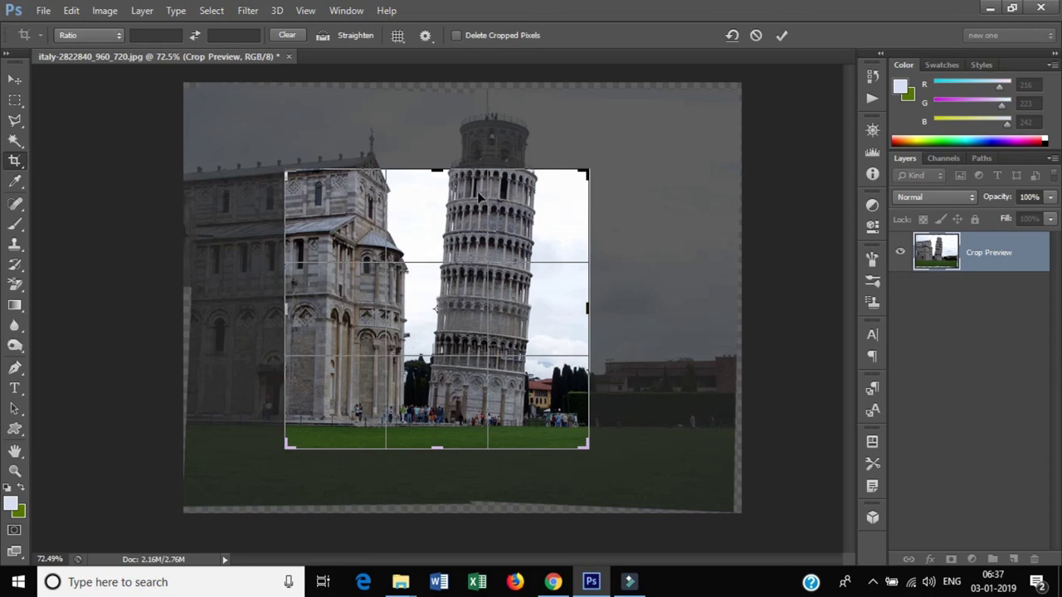
{"action": "left_click", "coordinate": [783, 36]}
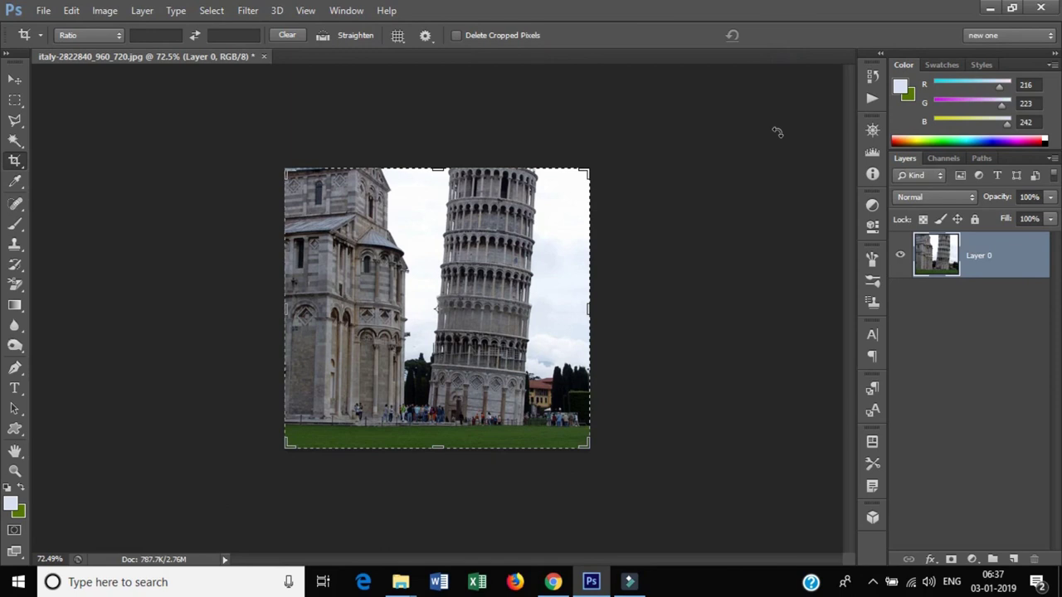
- Undo the crop to restore the full straightened Pisa photo
{"action": "key", "text": "ctrl+z"}
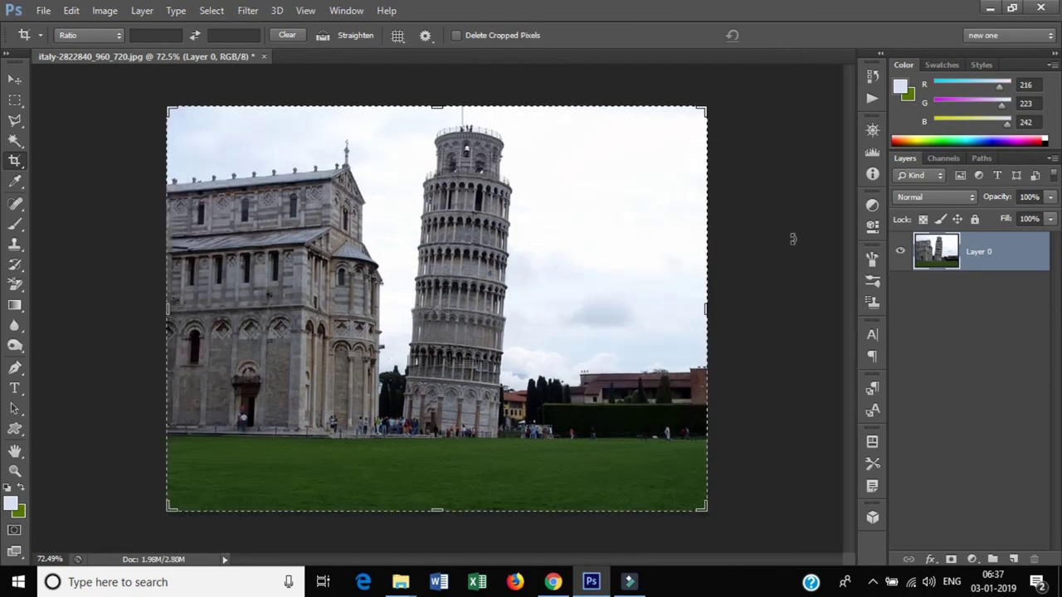